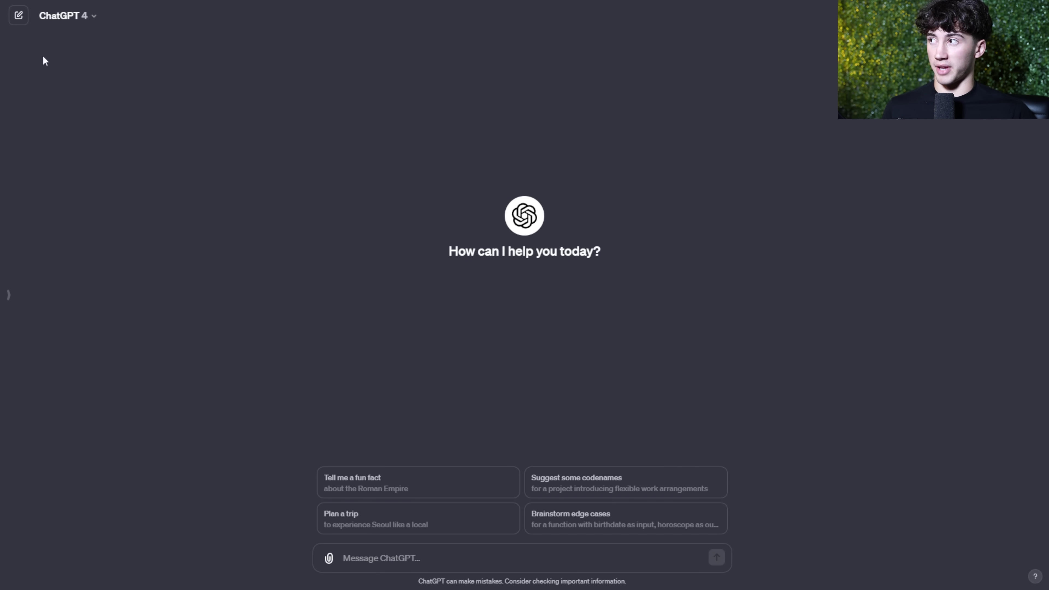
Look over the model choices in the dropdown and close it, keeping GPT-4
left_click(88, 16)
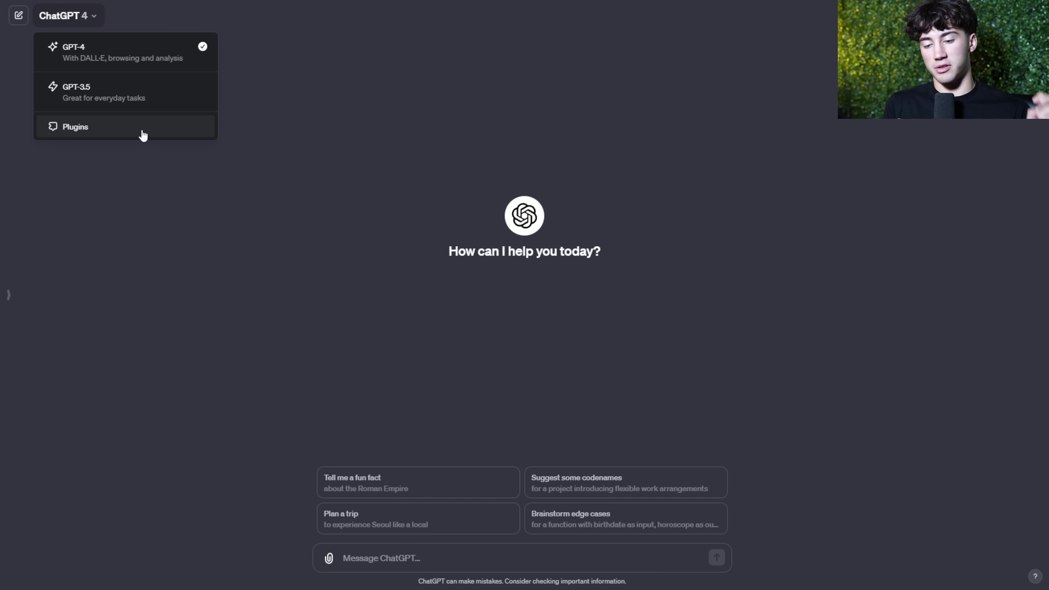
left_click(20, 18)
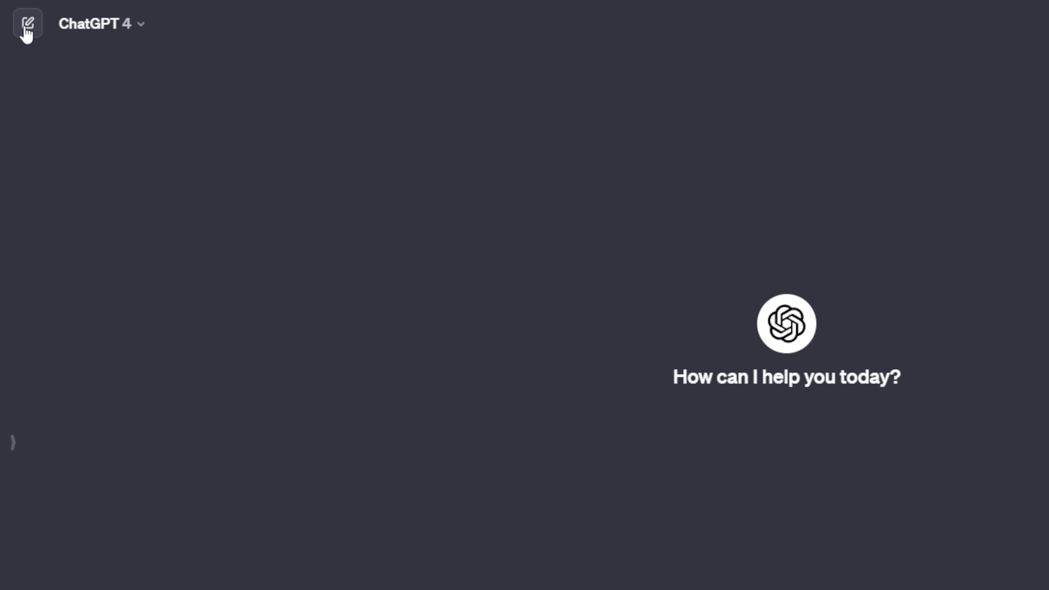
Show the chat history sidebar, browse the GPT list, then hide the sidebar for a wider view
left_click(13, 443)
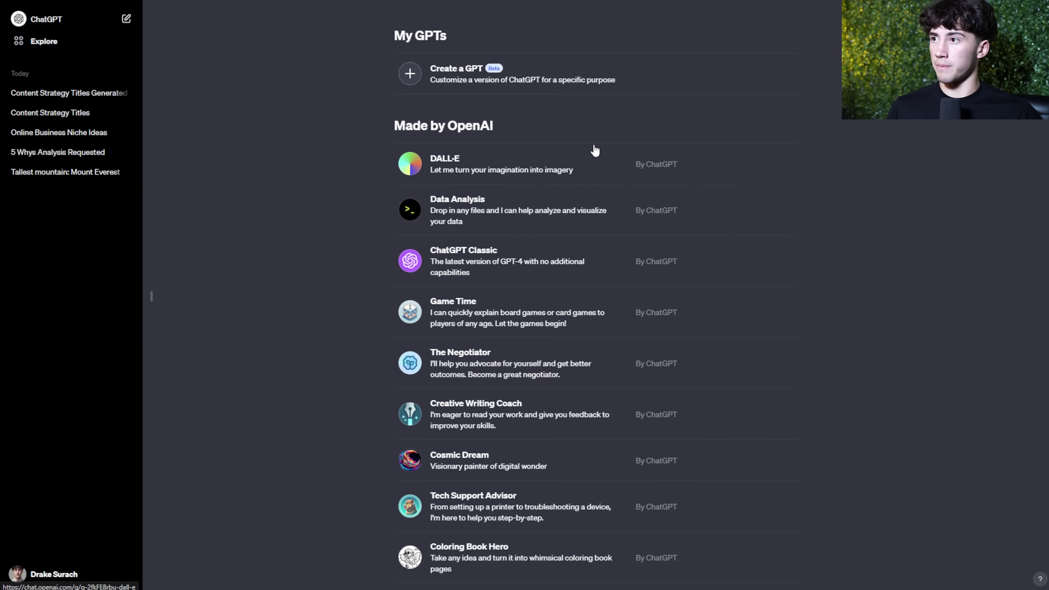
scroll(689, 164, "down", 8)
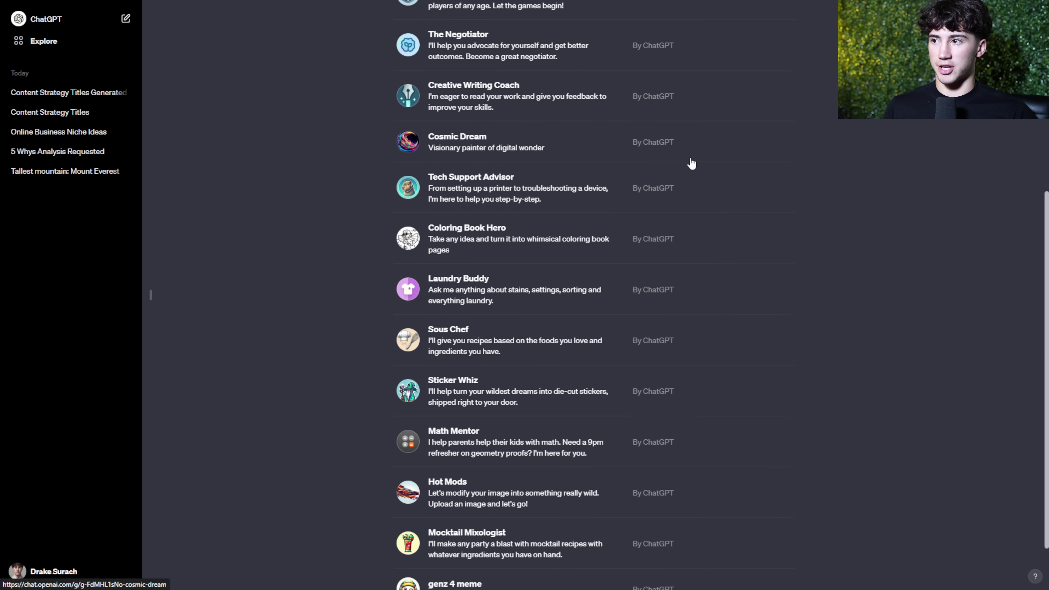
scroll(689, 164, "up", 8)
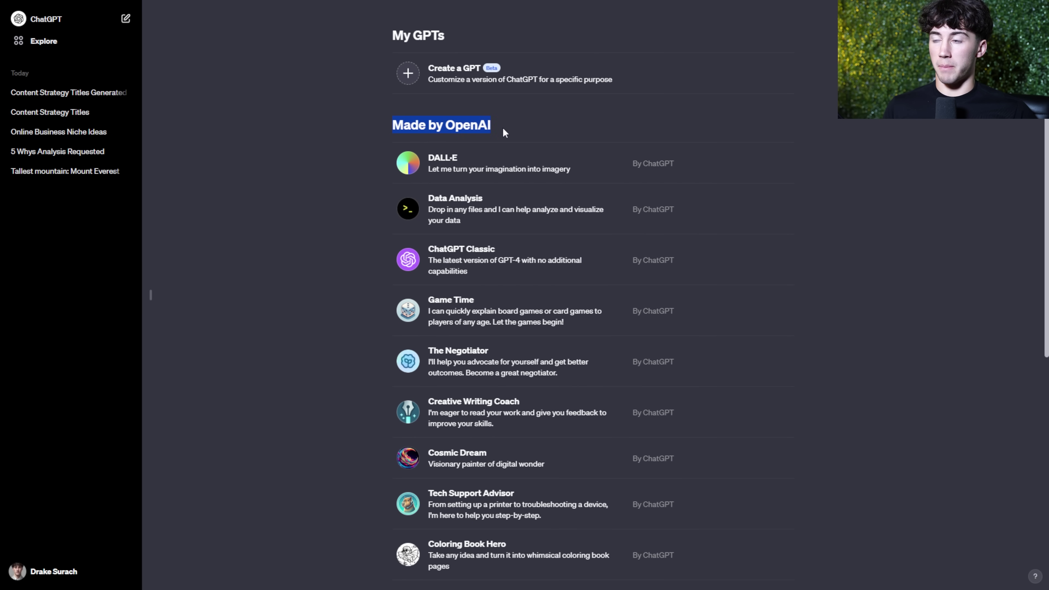
scroll(530, 134, "down", 8)
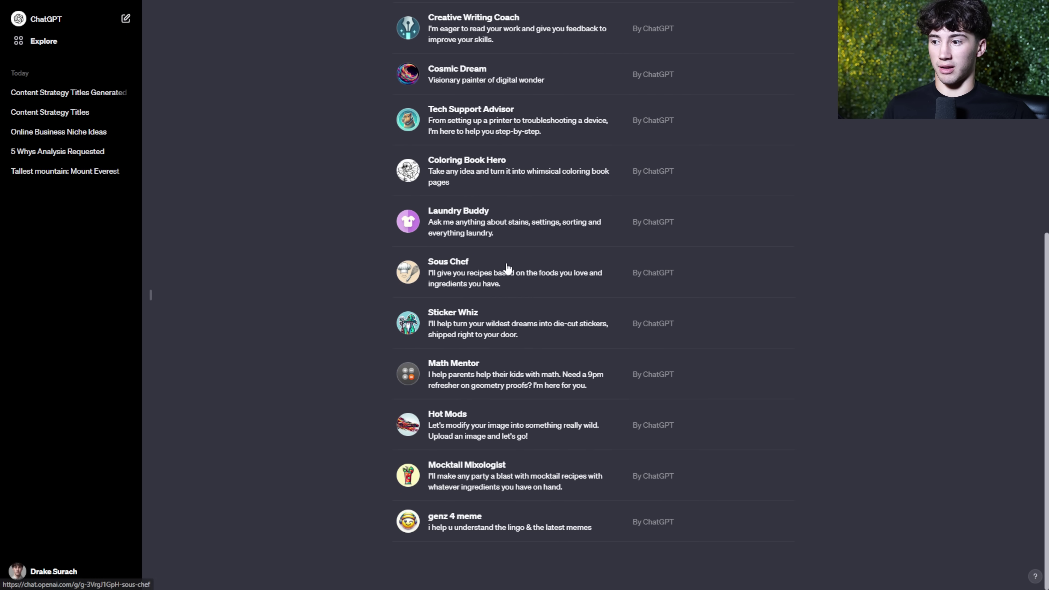
scroll(504, 270, "up", 8)
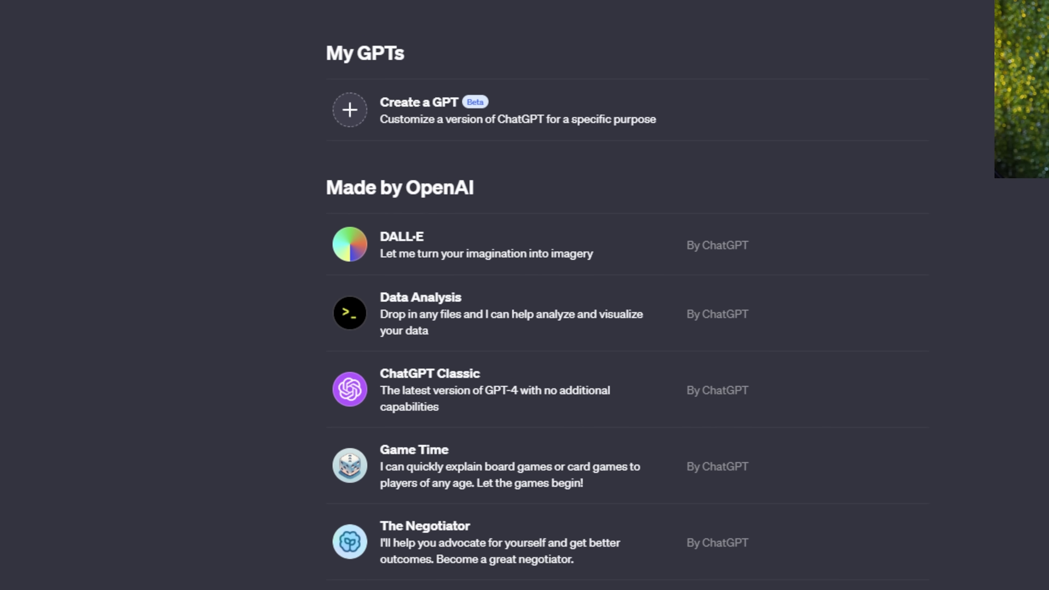
left_click(39, 428)
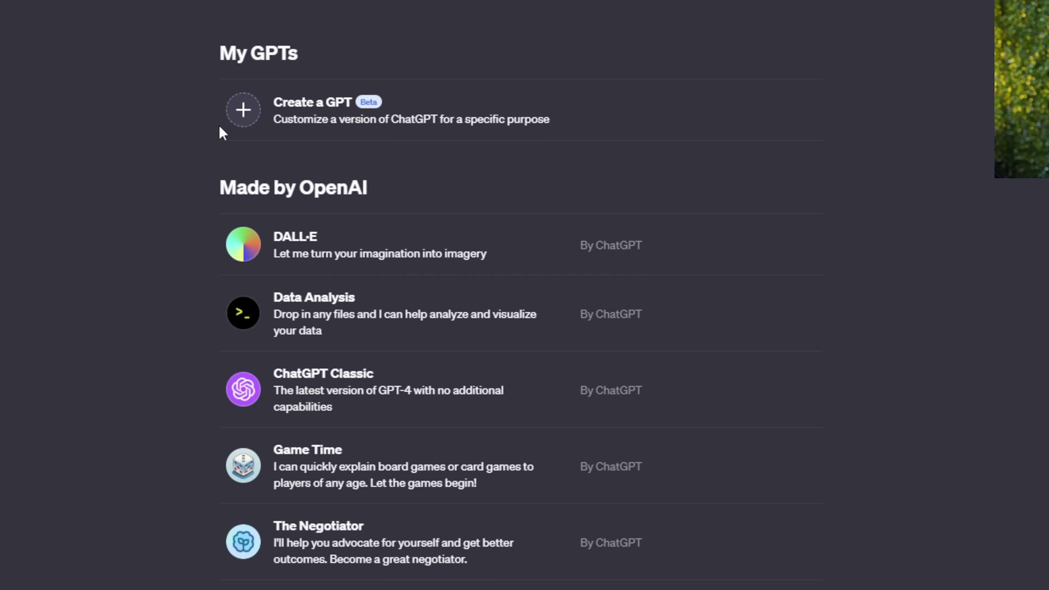
left_click(248, 111)
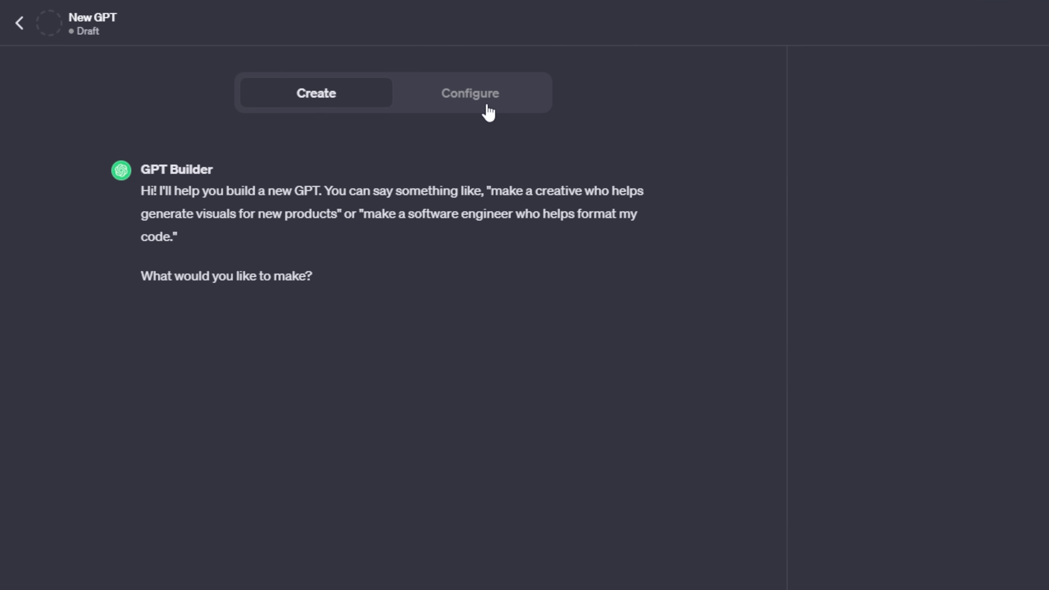
left_click(488, 108)
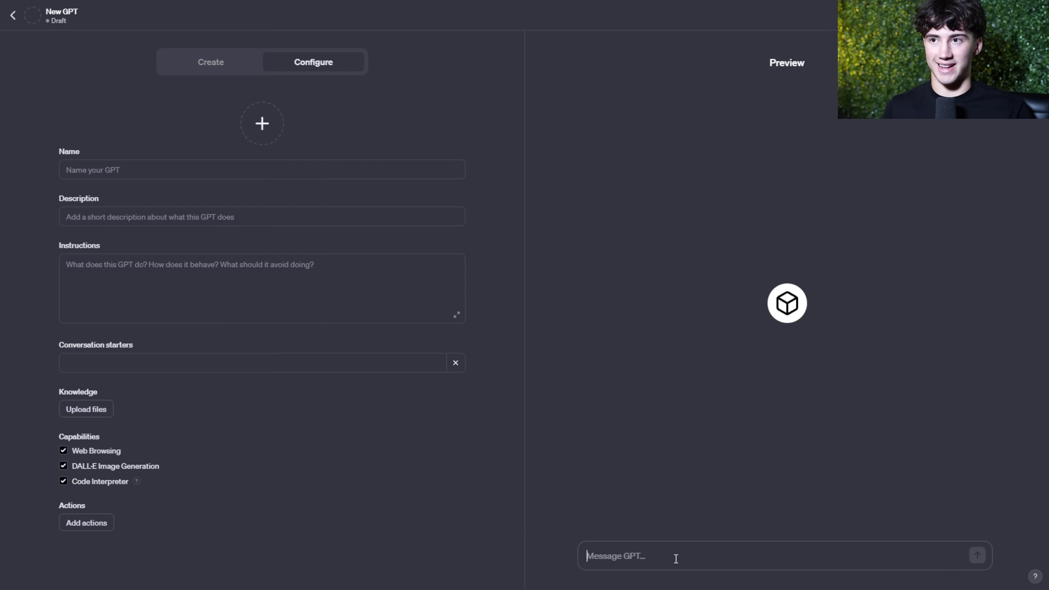
left_click(219, 71)
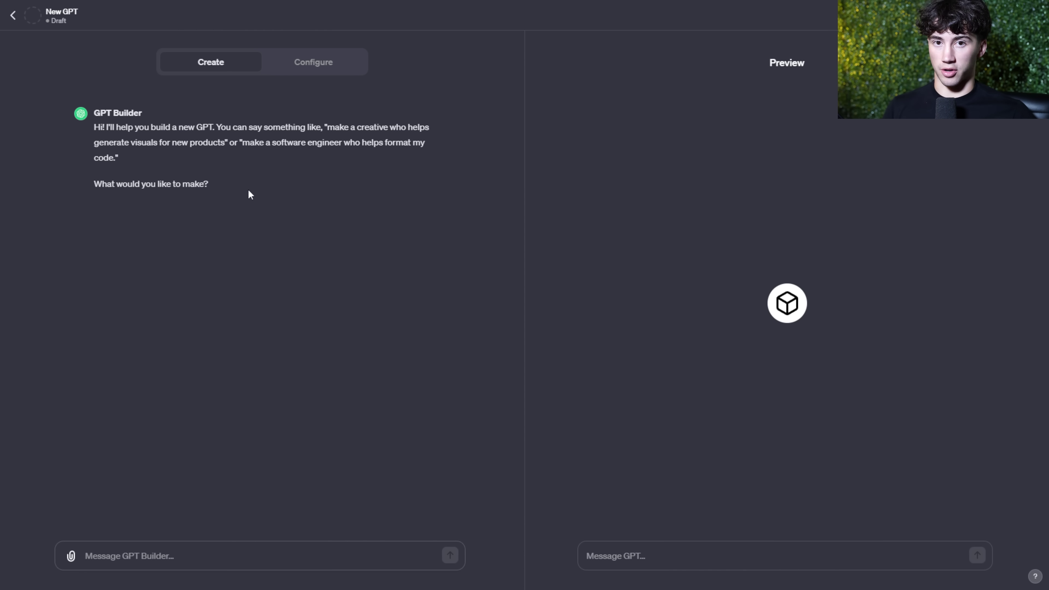
left_click_drag(94, 128, 428, 129)
left_click_drag(104, 143, 226, 145)
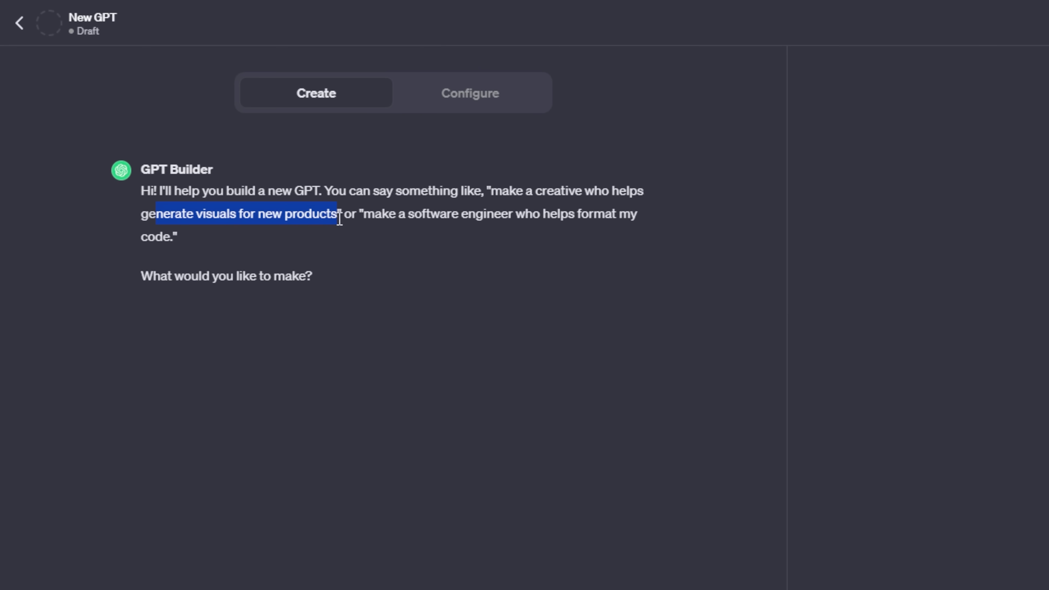
left_click(386, 219)
left_click_drag(364, 218, 660, 224)
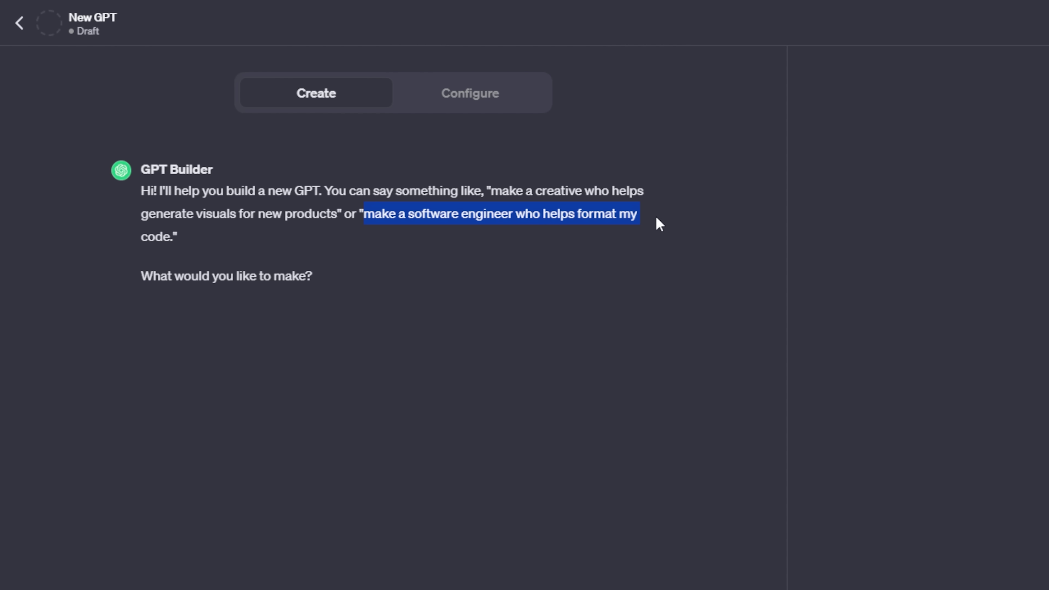
left_click(659, 224)
left_click_drag(143, 236, 194, 237)
left_click(259, 271)
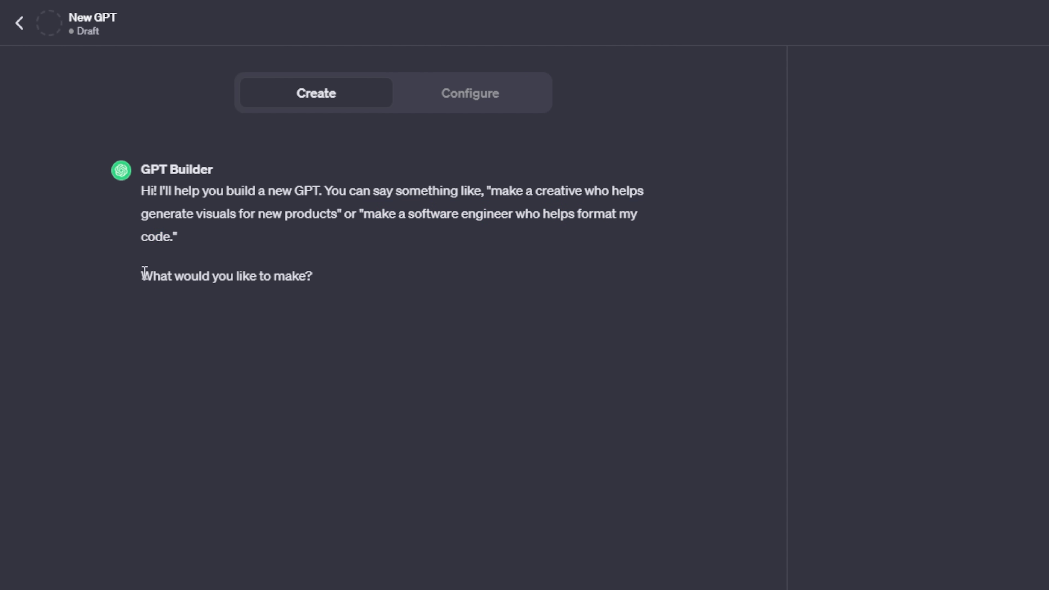
left_click_drag(142, 274, 330, 277)
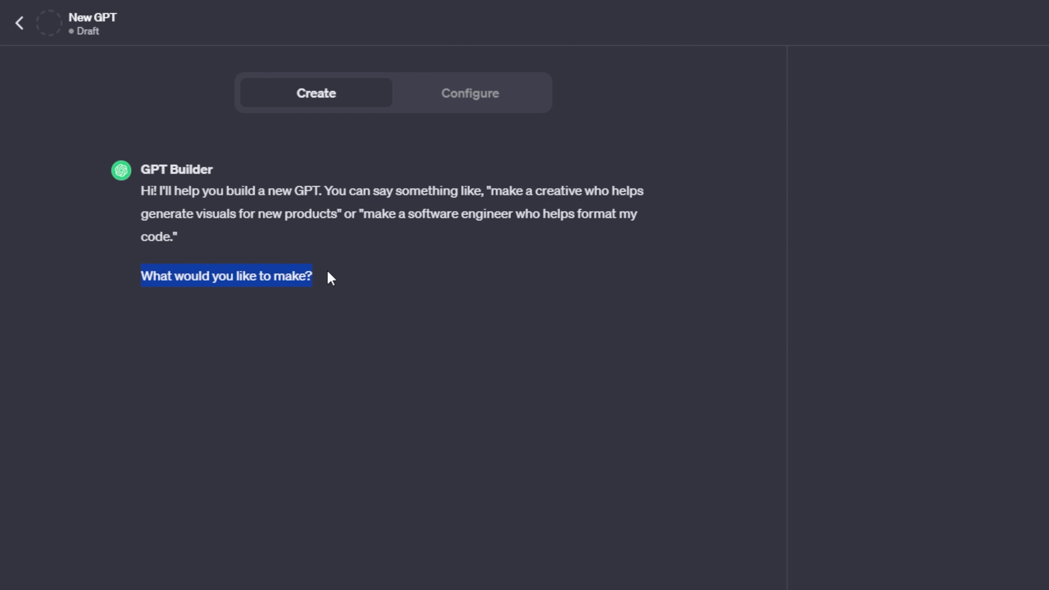
Review the builder's YouTube strategy reply, the suggested name 'Video Vantage' and the preview tagline
left_click(395, 289)
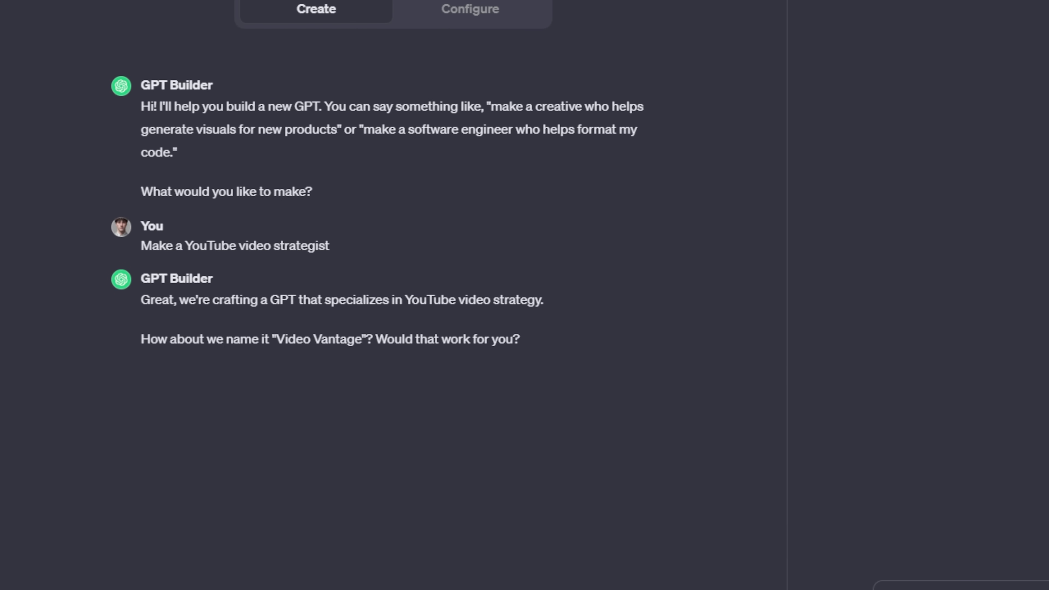
left_click(594, 367)
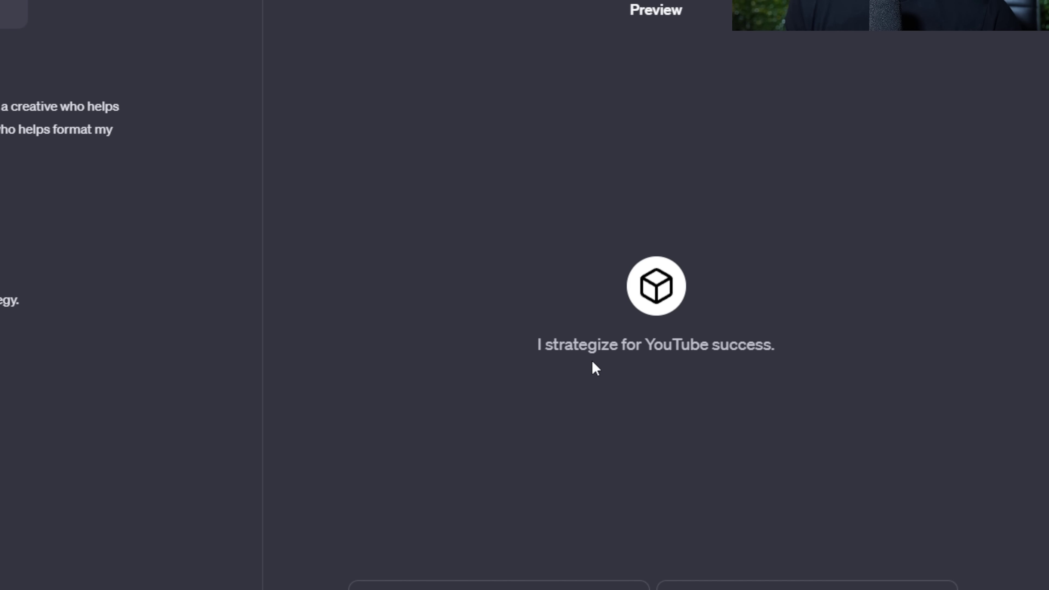
left_click_drag(93, 298, 346, 298)
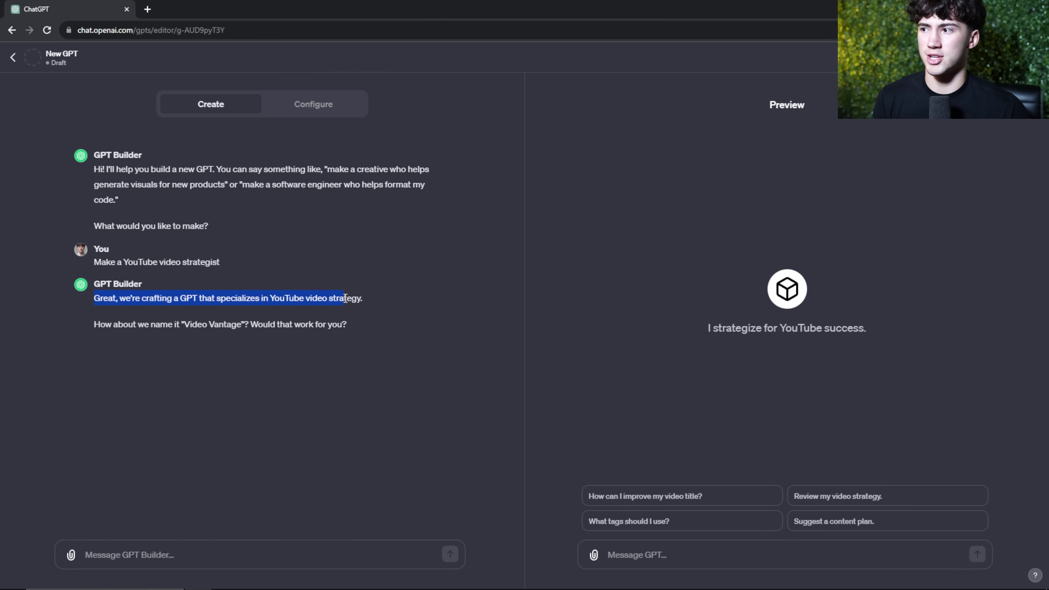
left_click(375, 304)
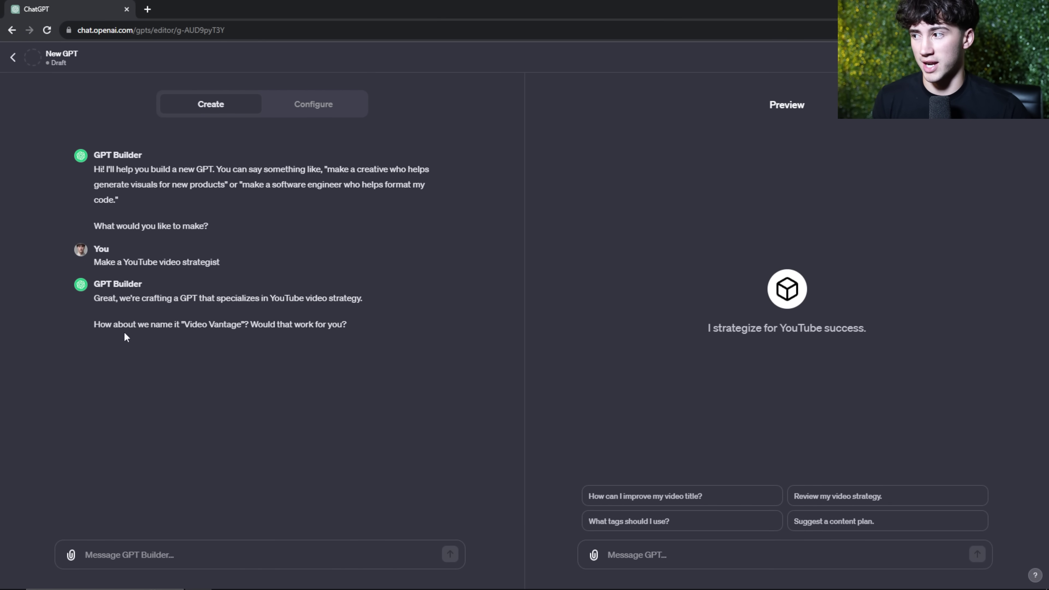
left_click_drag(93, 324, 249, 324)
left_click(251, 325)
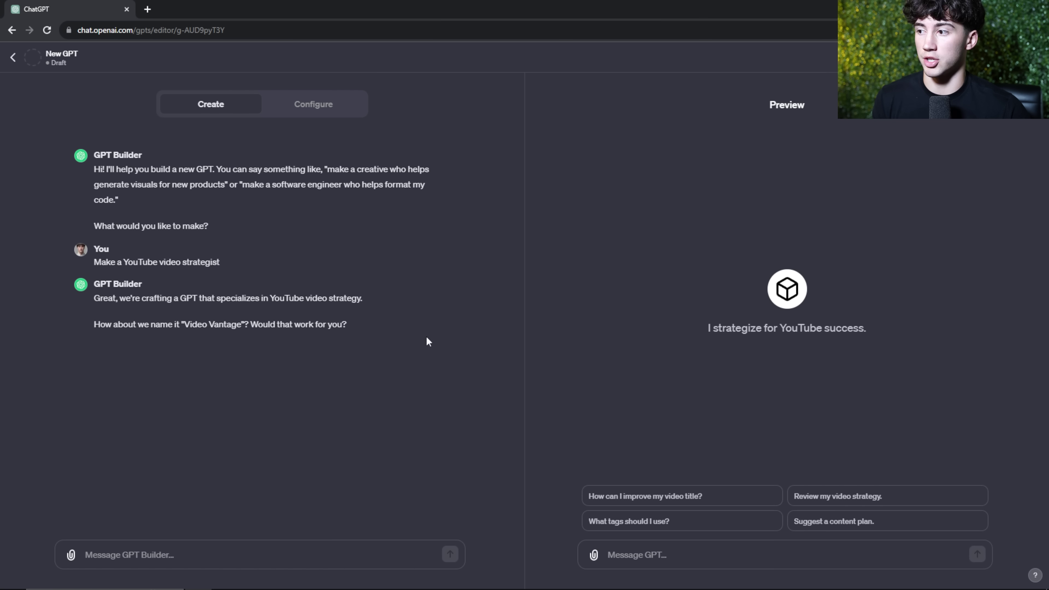
left_click(138, 557)
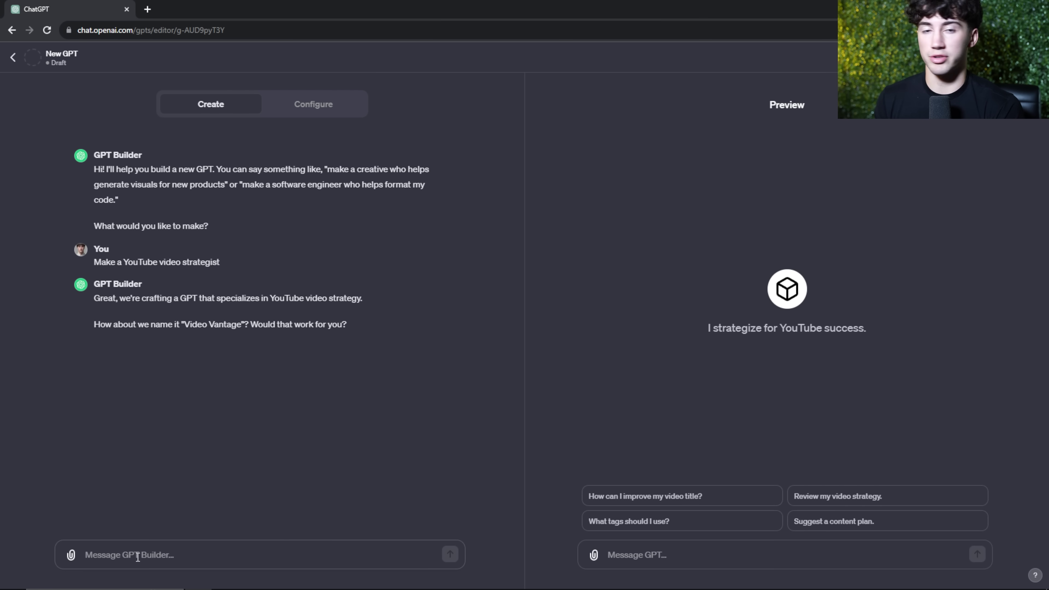
Accept the name with 'Yes that works' and ask 'Can you make it more simple?' about the picture
type("Yes tha")
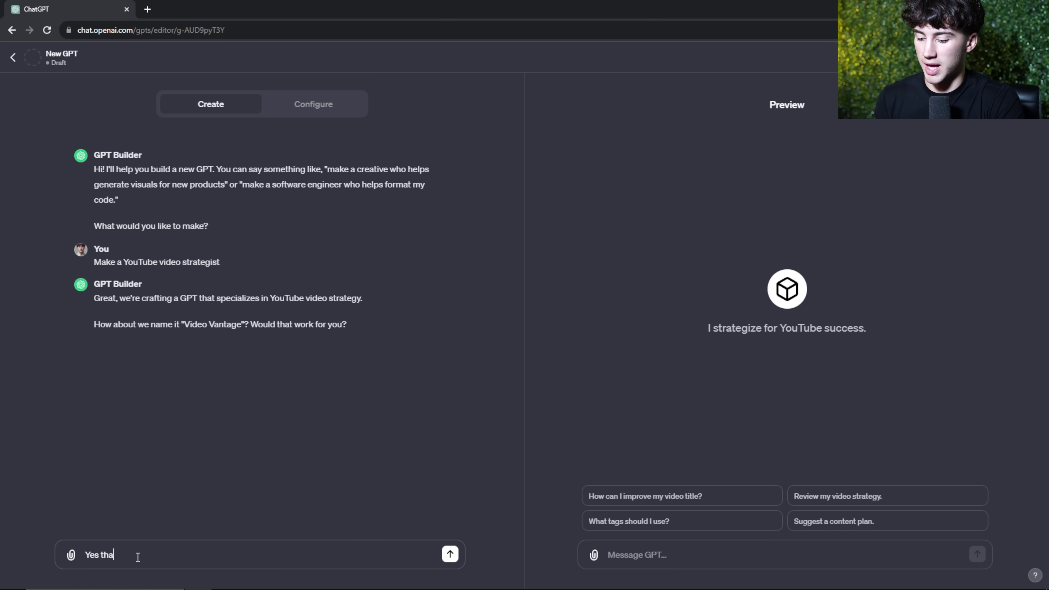
type("t works")
key("Return")
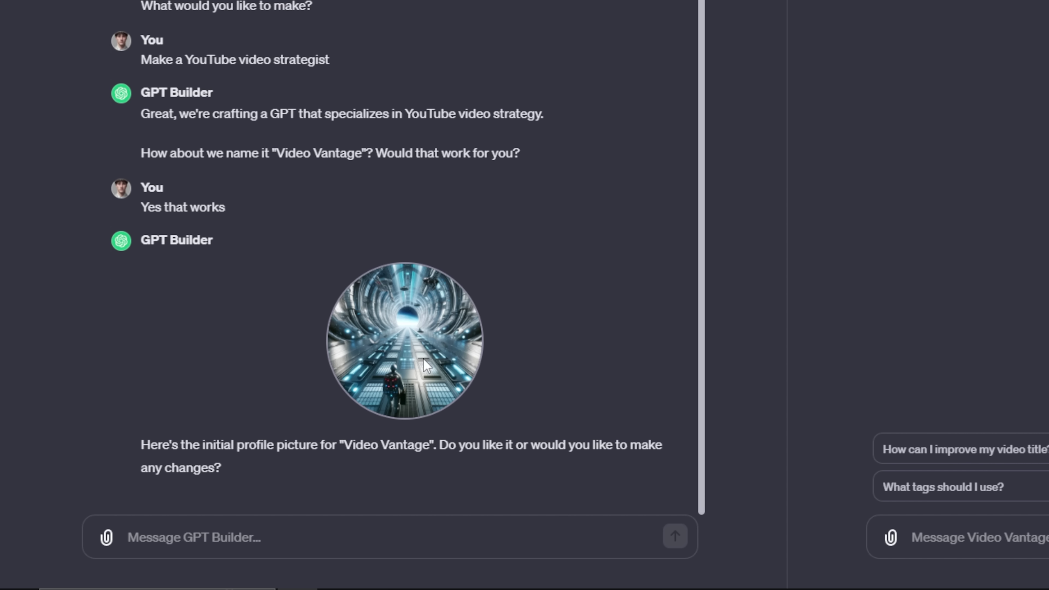
left_click(271, 543)
type("C")
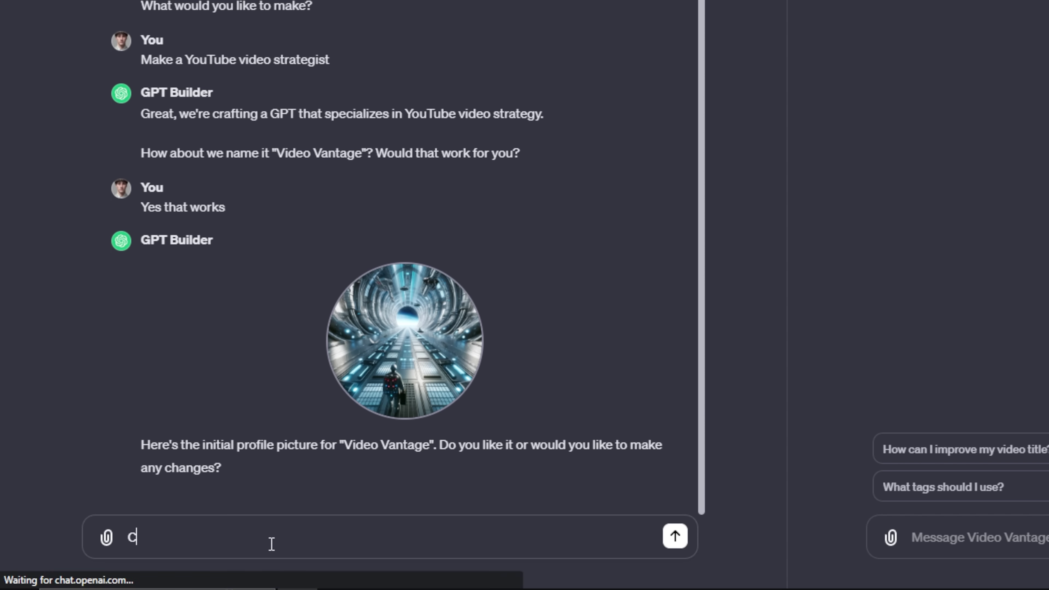
type("an you make it more simple?")
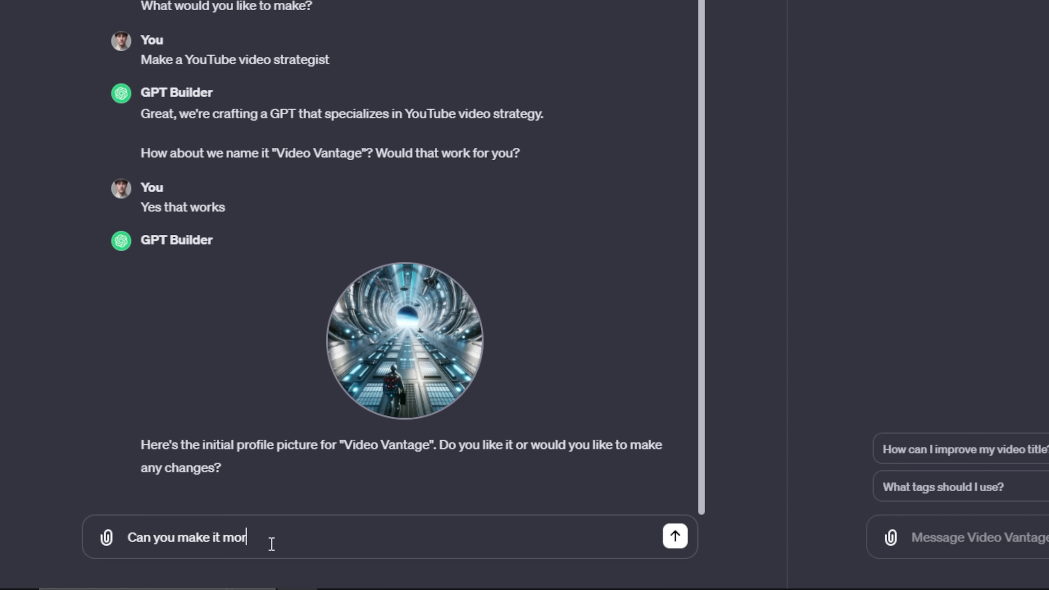
key("Return")
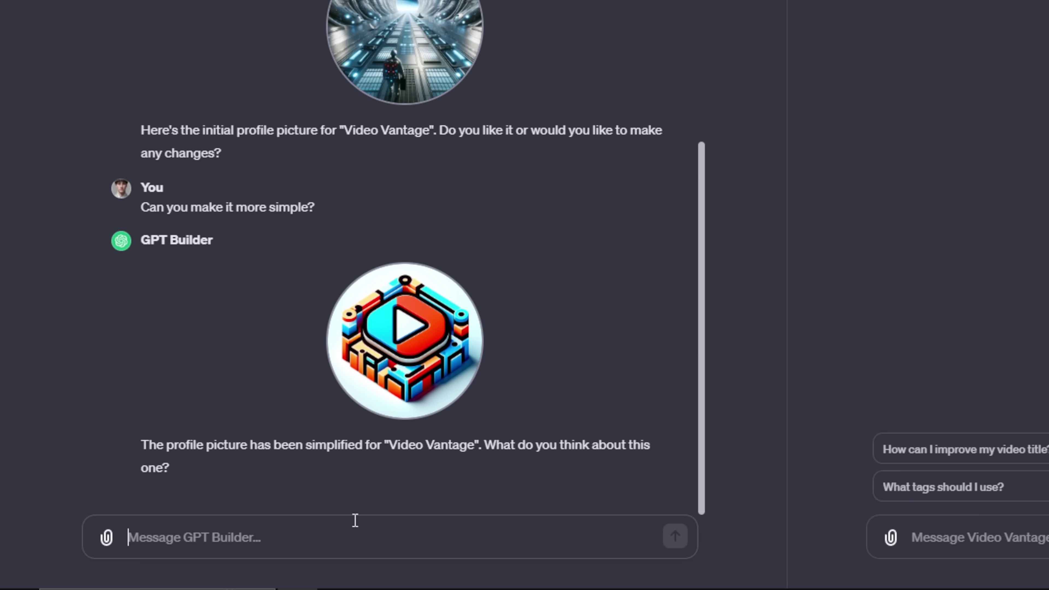
Approve the simplified picture and ask for a casual, friendly, yet professional tone
type("Yes ")
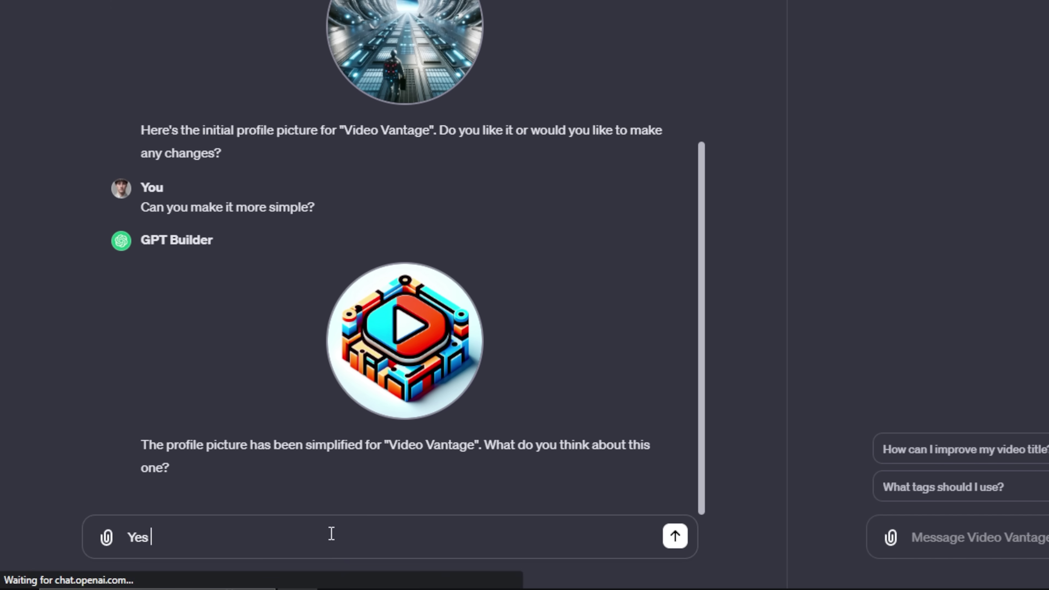
type("I love it")
key("Return")
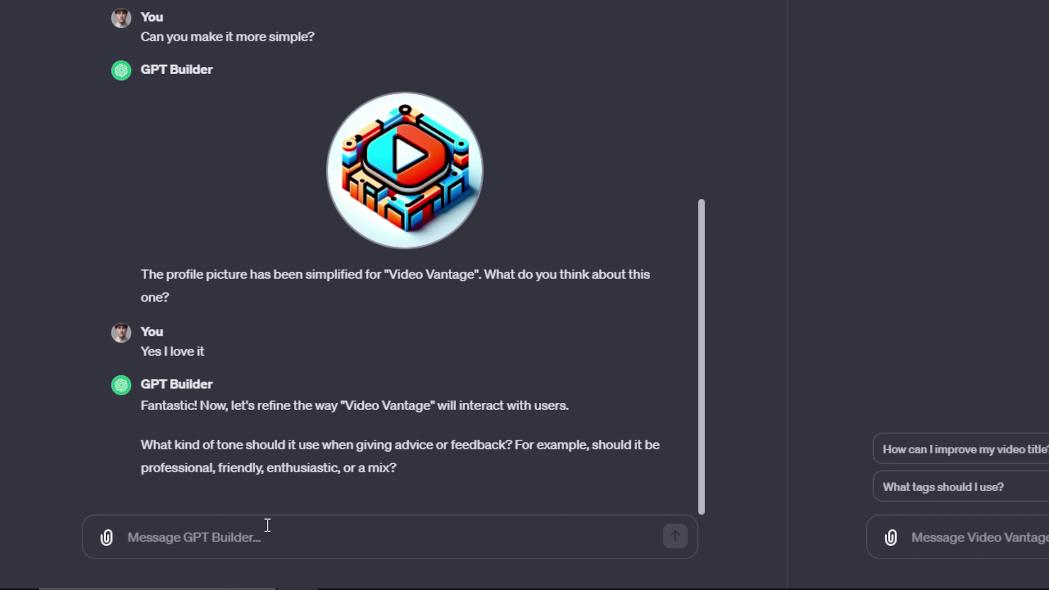
left_click(336, 527)
type("I want it to")
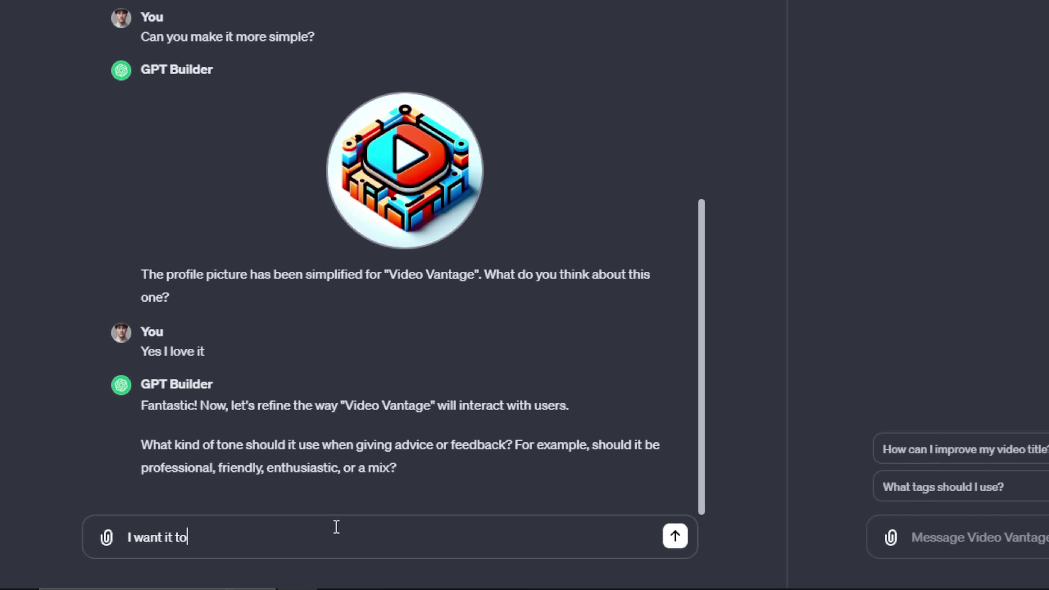
type(" respond in a ca")
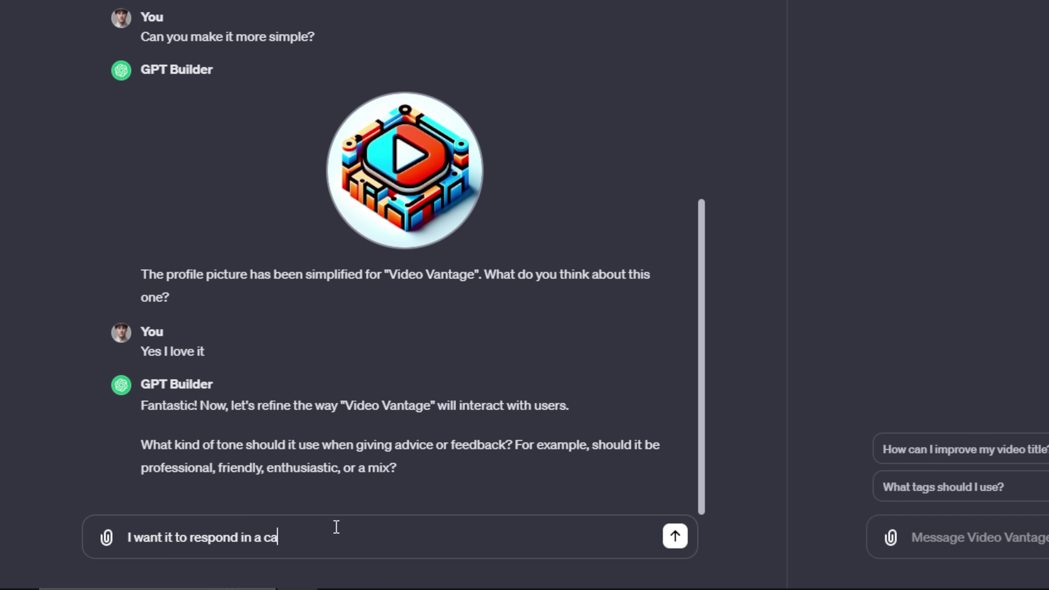
type("sual, friendly, yet prof")
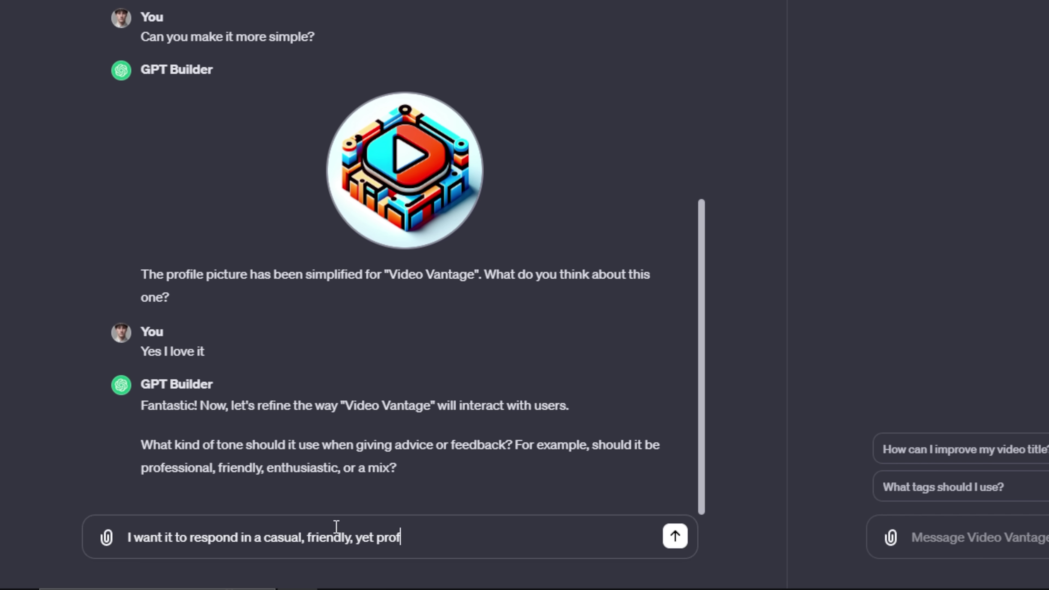
type("essional manner.")
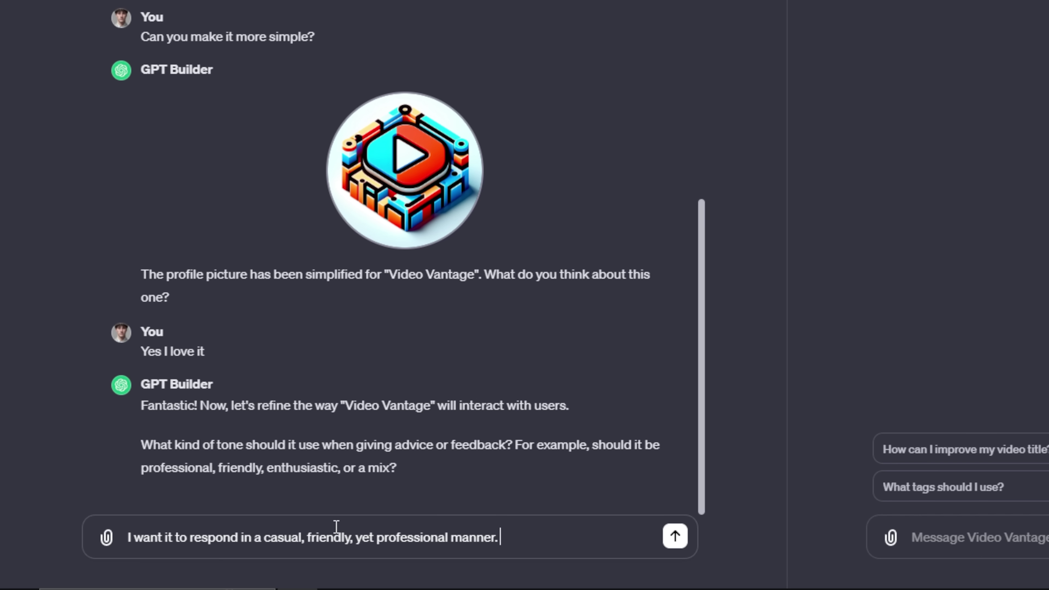
key("Return")
Read the builder's reply asking what content Video Vantage should avoid
left_click_drag(145, 405, 604, 407)
left_click(424, 410)
left_click(611, 406)
left_click_drag(143, 428, 207, 429)
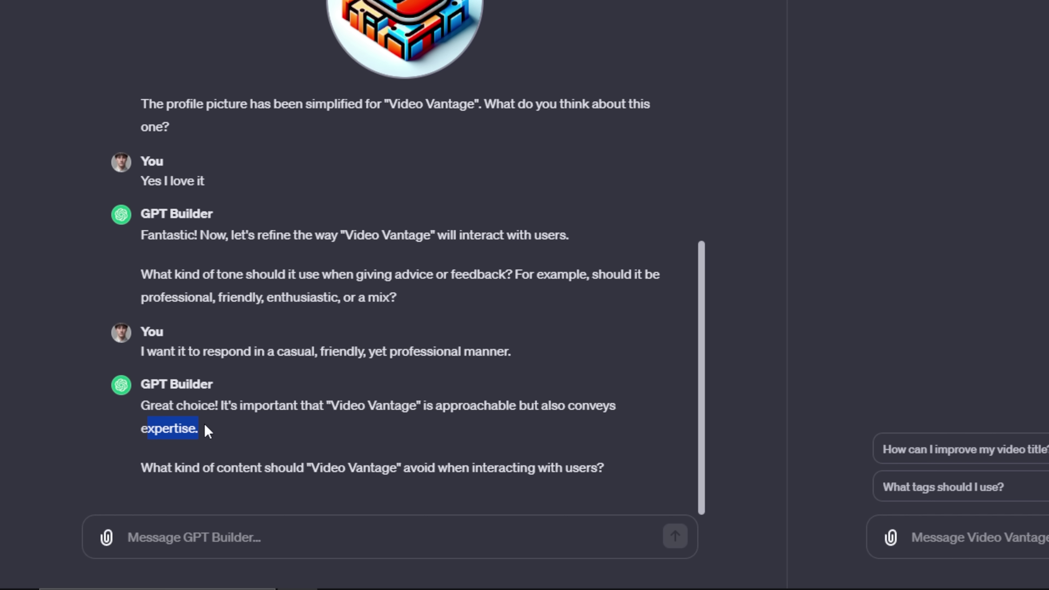
left_click(296, 429)
left_click_drag(142, 470, 604, 468)
left_click(634, 475)
Paste and send the answer telling Video Vantage to avoid under-18 content
left_click(262, 535)
type("It should avoid content that is targeted at an audience under 18.")
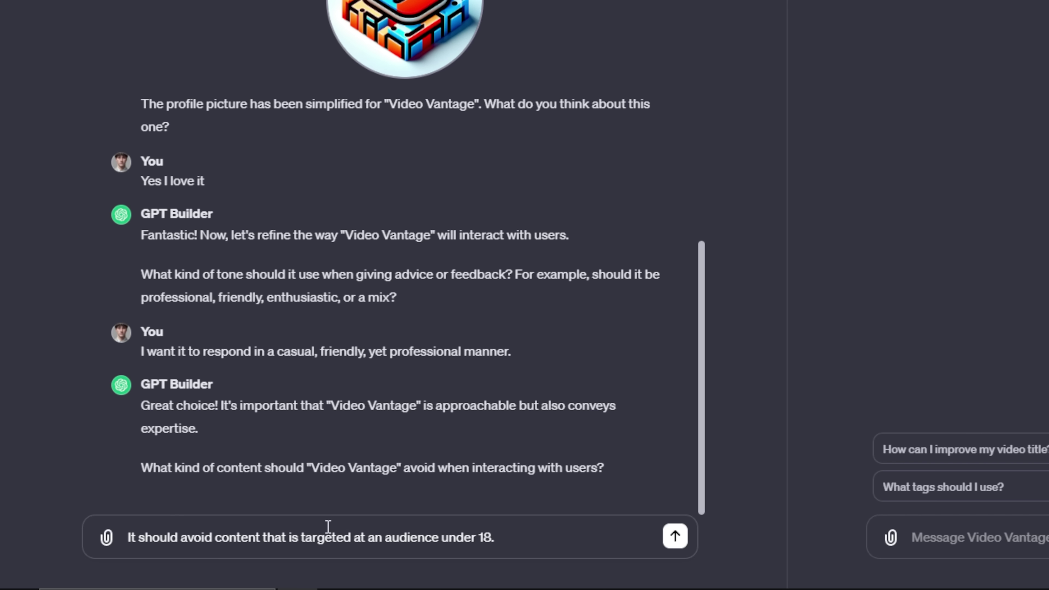
left_click_drag(123, 537, 224, 539)
left_click_drag(424, 539, 491, 539)
left_click(494, 538)
left_click(674, 545)
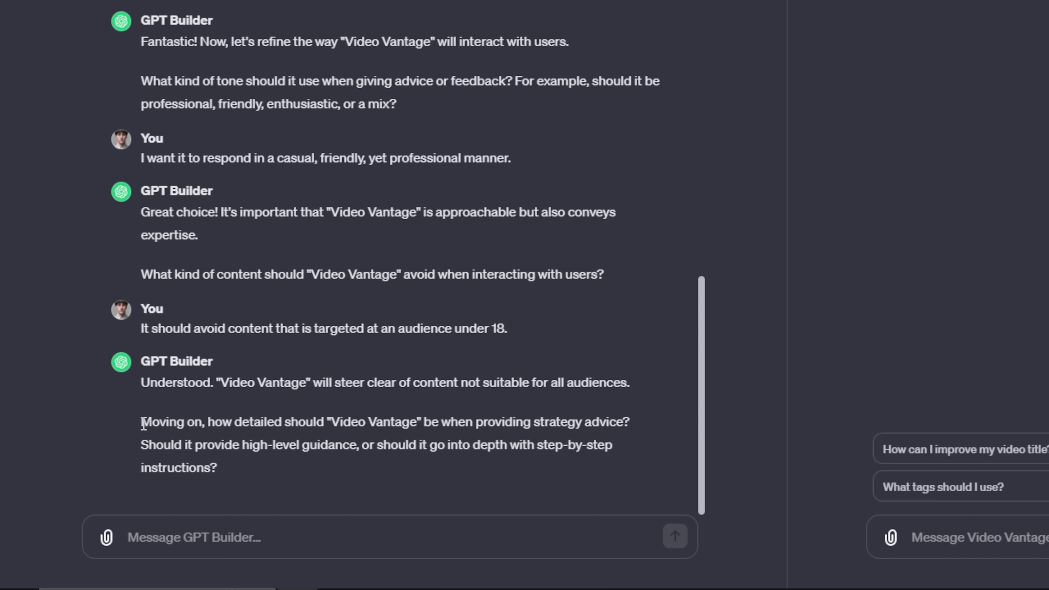
Answer the advice-detail question: step by step instructions, very in depth and clear
left_click_drag(144, 423, 537, 422)
left_click_drag(550, 422, 243, 450)
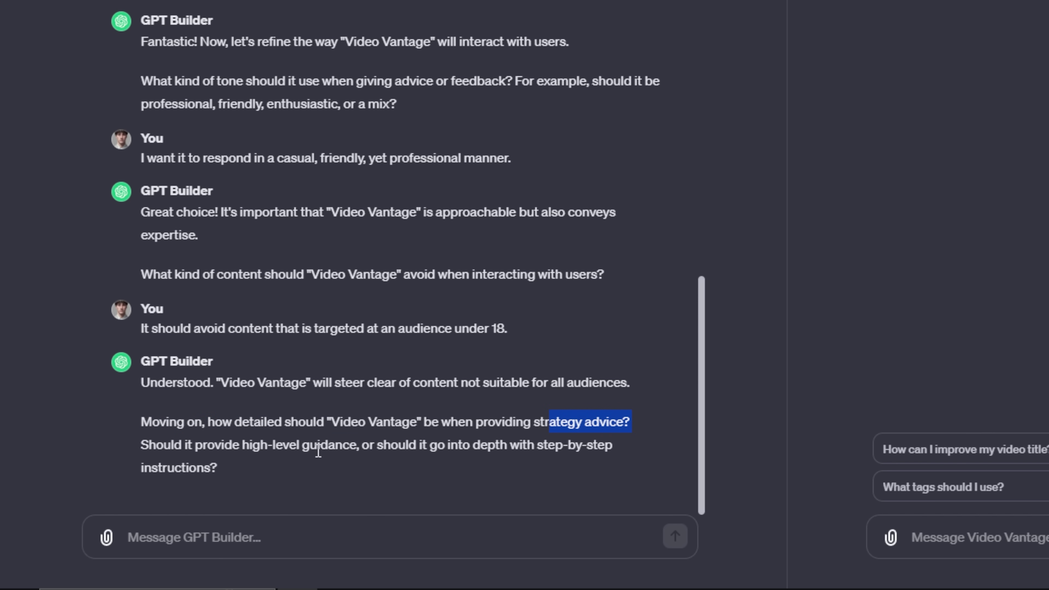
left_click_drag(318, 452, 349, 451)
left_click_drag(419, 446, 578, 448)
left_click_drag(159, 467, 213, 470)
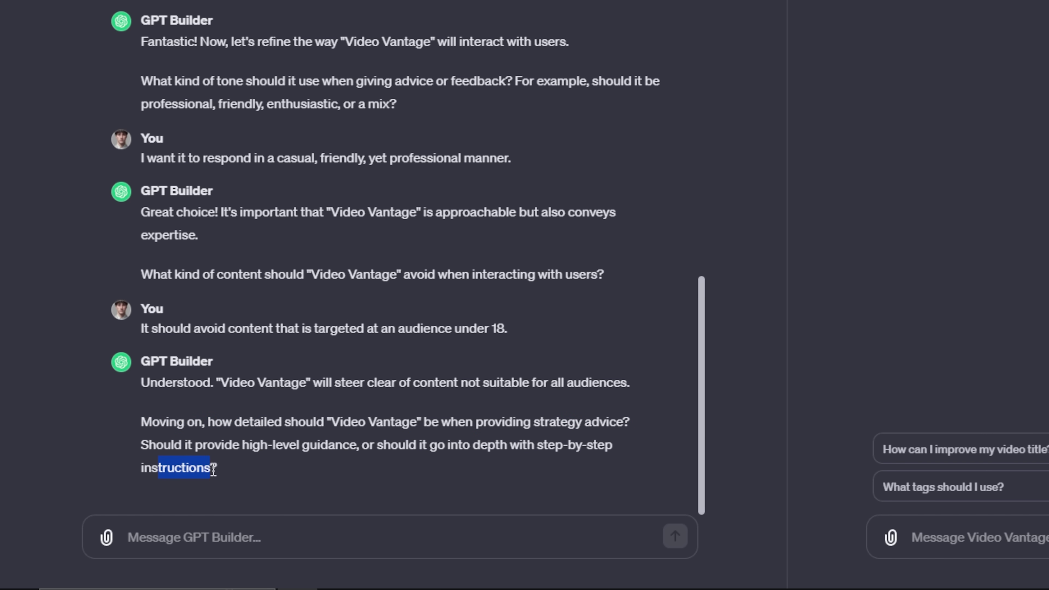
left_click(245, 536)
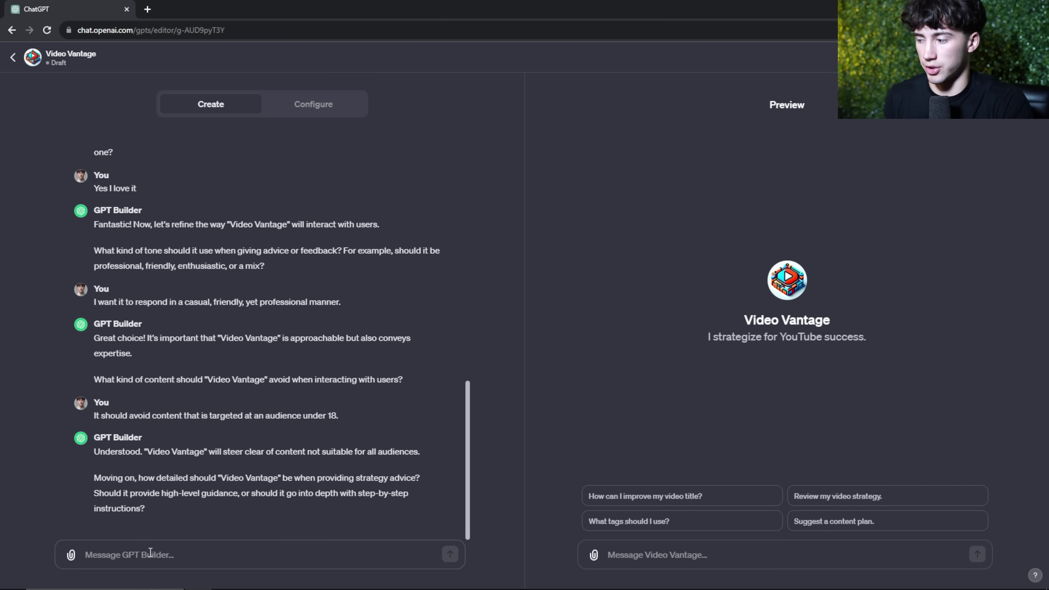
type("I want it to be step by step instructions, very in depth and clear on what I need to do for growth,")
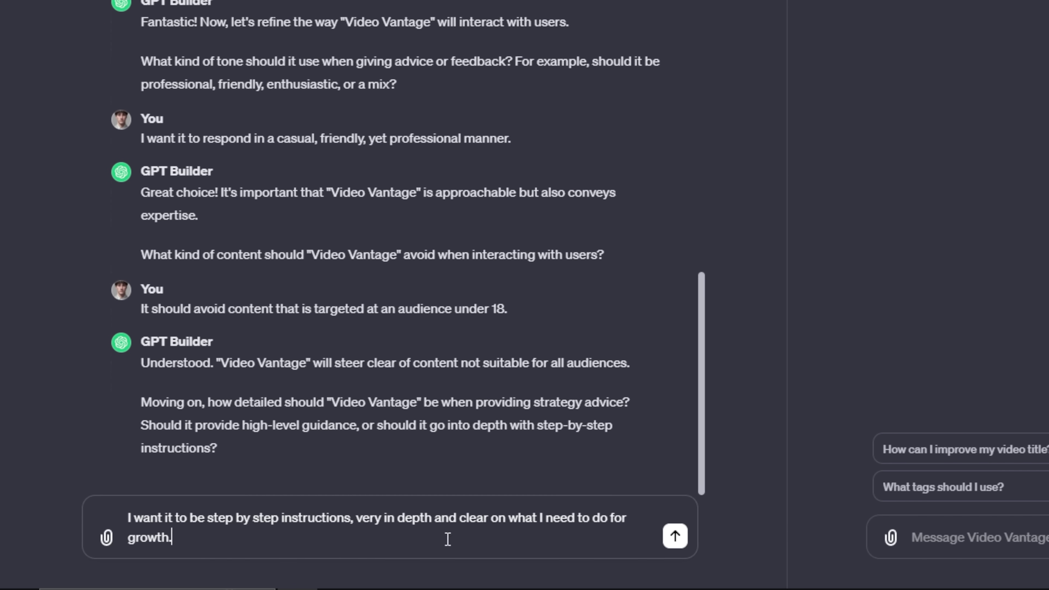
left_click(674, 535)
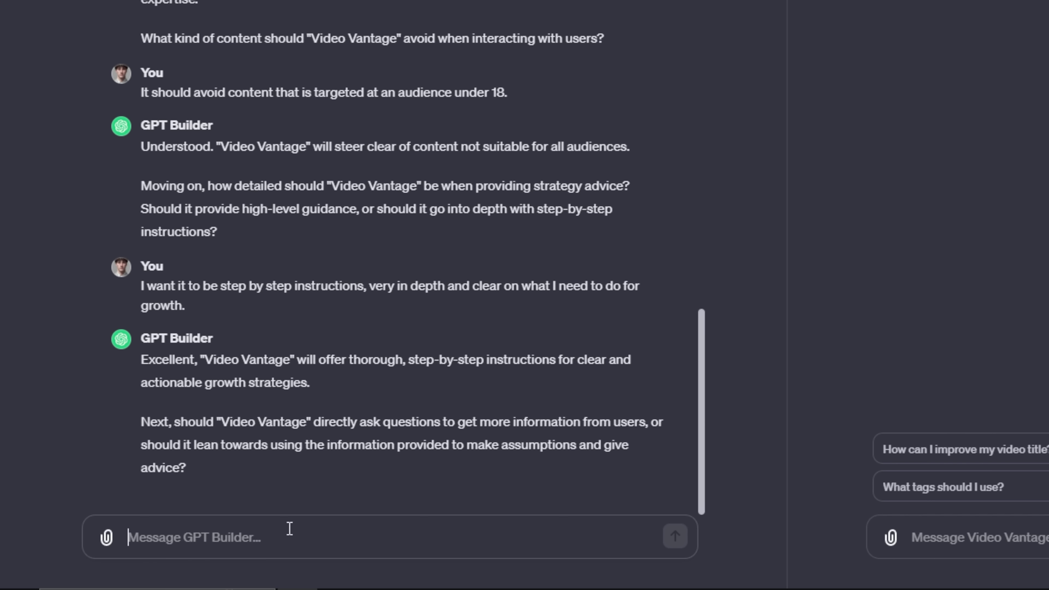
Reply 'Ask questions for more information' to the question about asking users questions
left_click_drag(316, 422, 582, 423)
left_click_drag(191, 445, 287, 448)
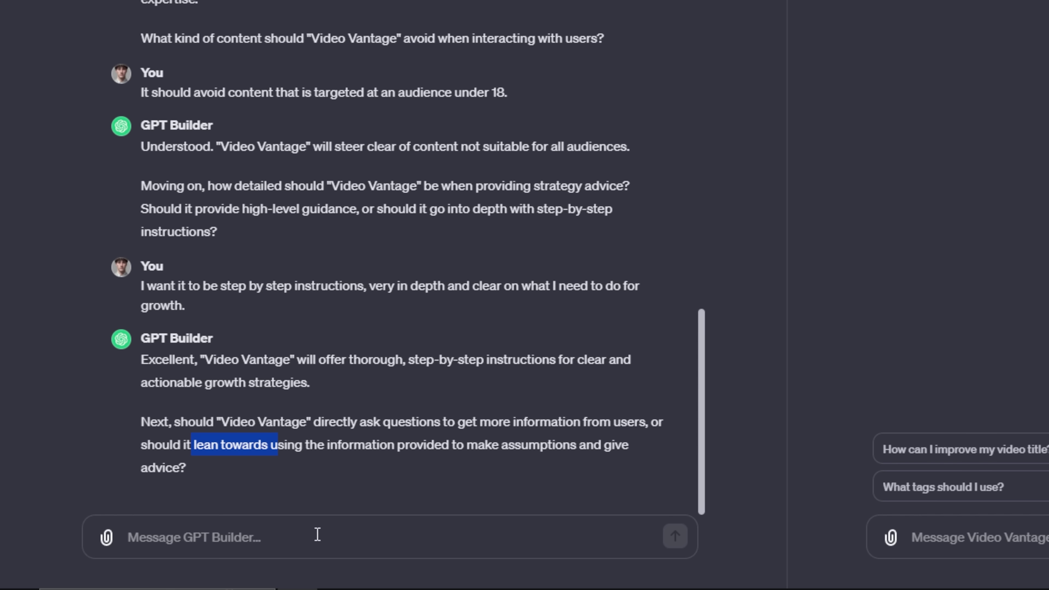
left_click(321, 549)
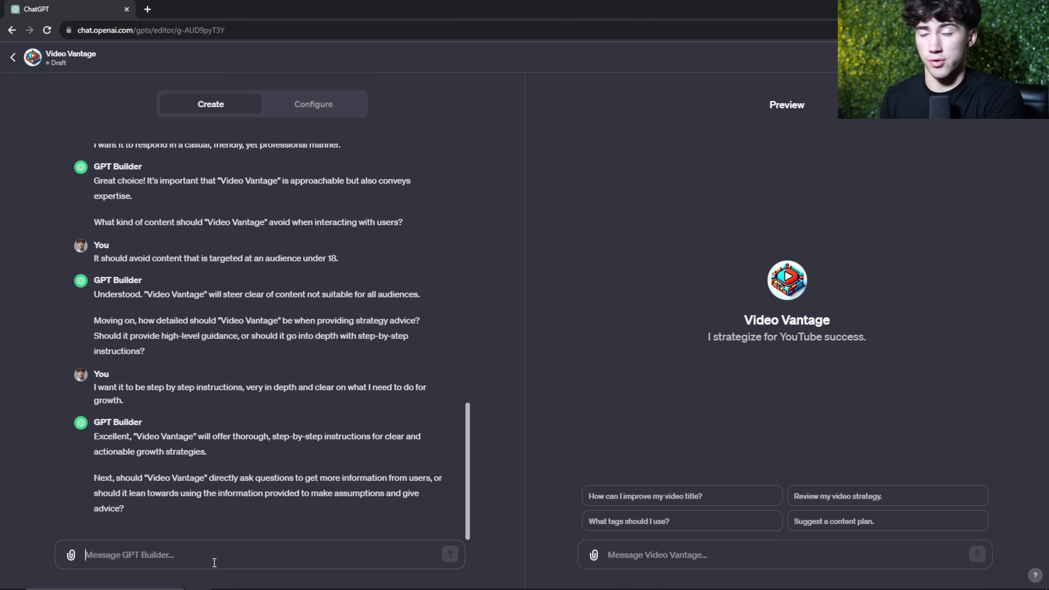
type("Ask q")
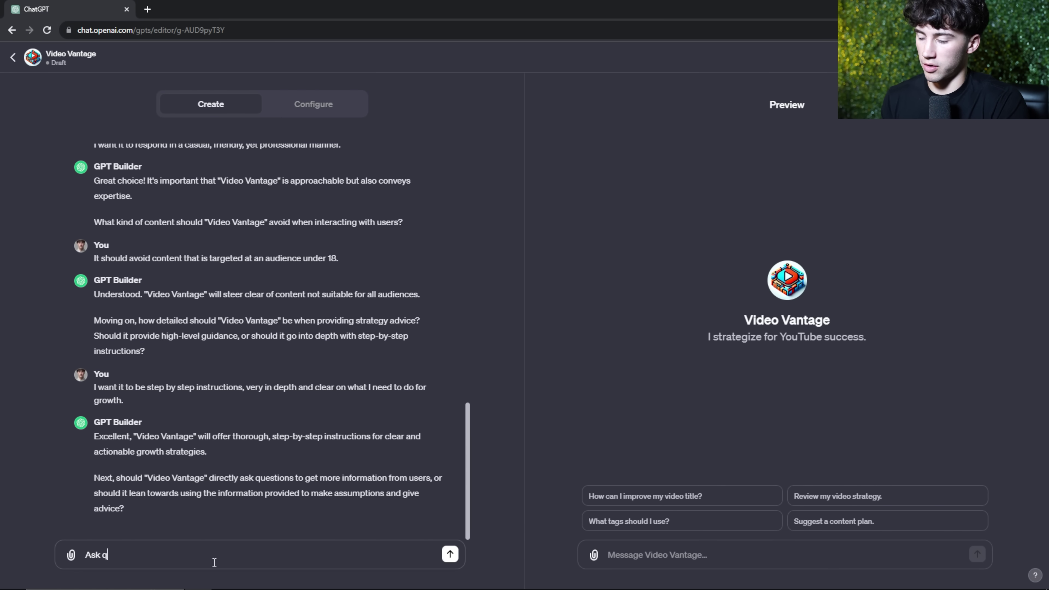
type("ues")
key("BackSpace")
key("BackSpace")
key("BackSpace")
type("uestions ")
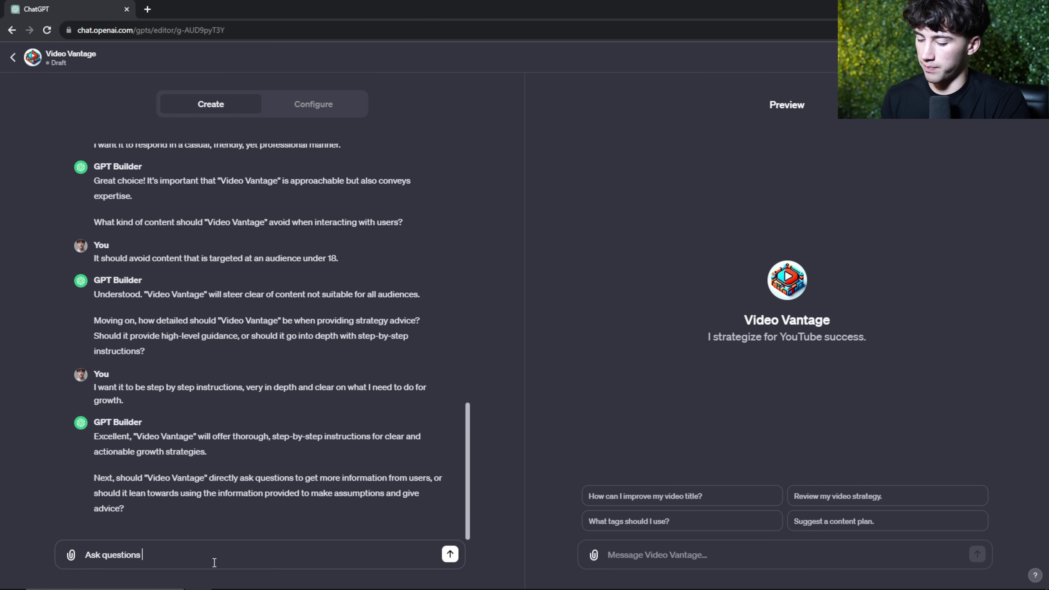
type("for more information")
key("Return")
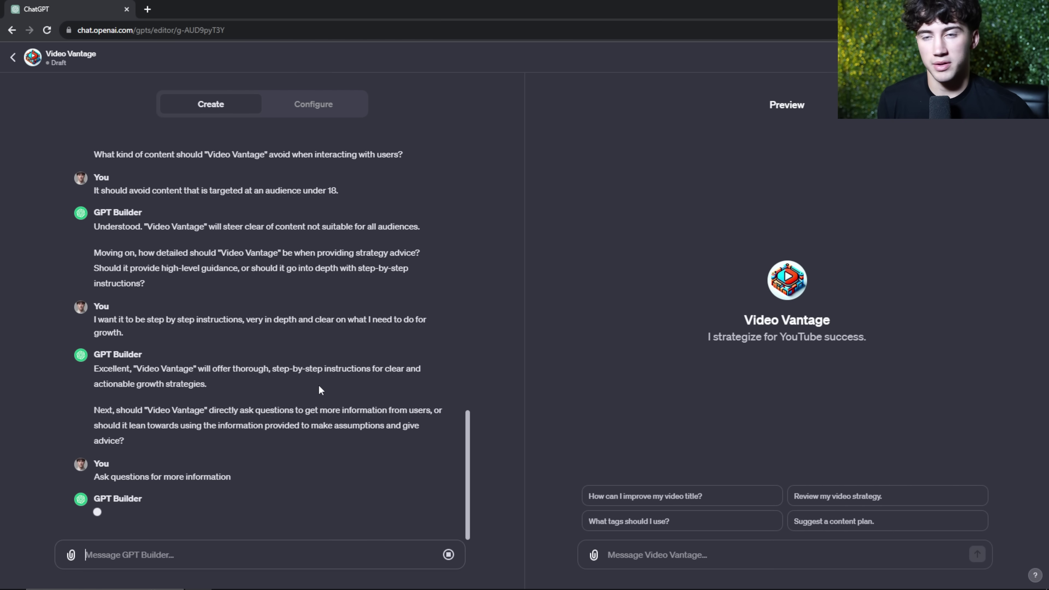
Answer the question about addressing users with 'Keep it general'
left_click_drag(468, 434, 486, 494)
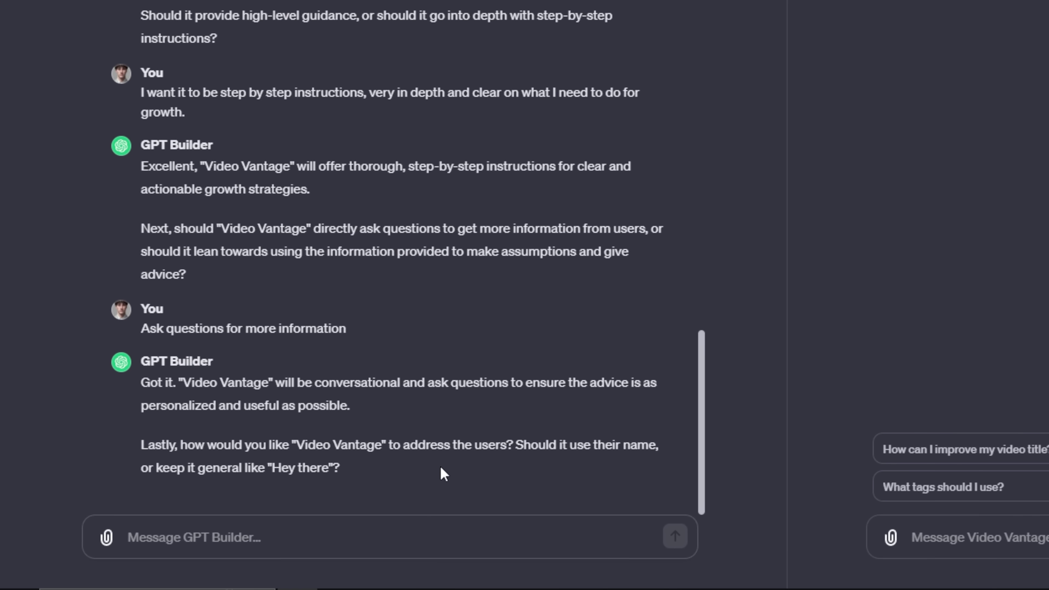
left_click_drag(297, 446, 658, 446)
left_click(557, 452)
left_click_drag(199, 468, 341, 467)
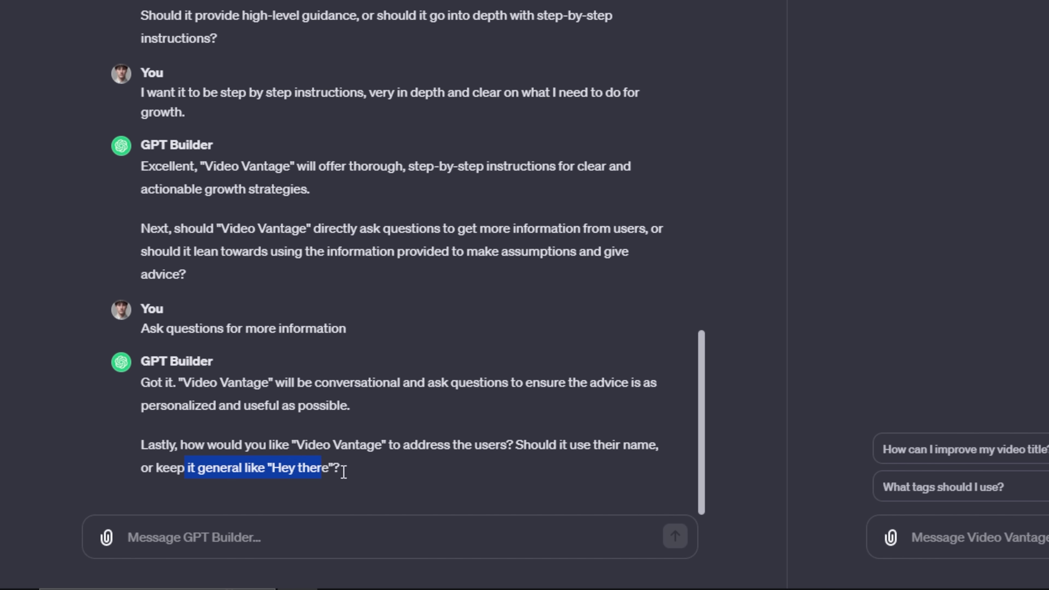
left_click(391, 479)
left_click(237, 538)
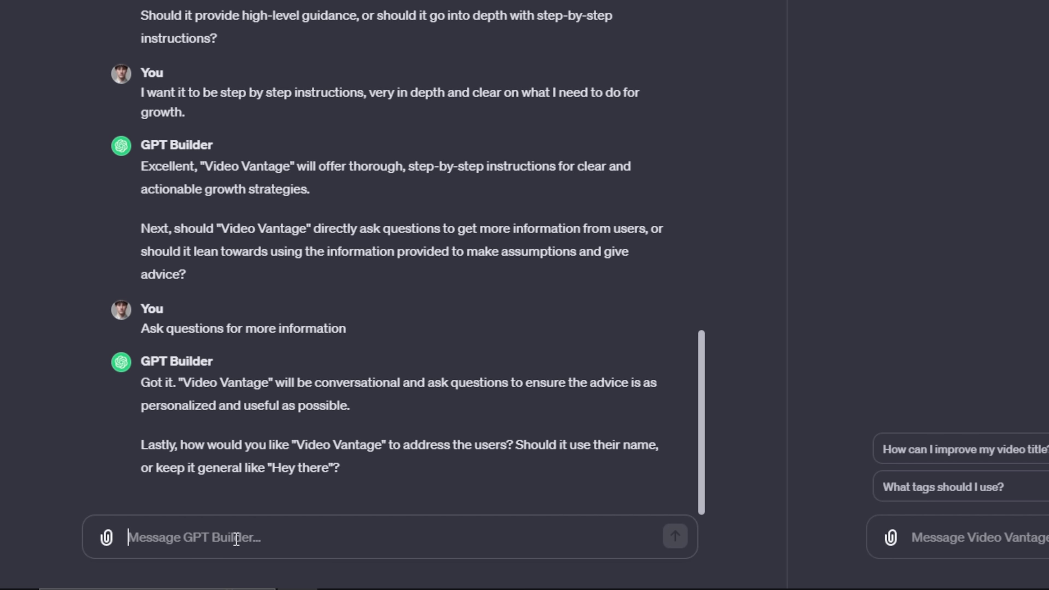
type("Keep it general")
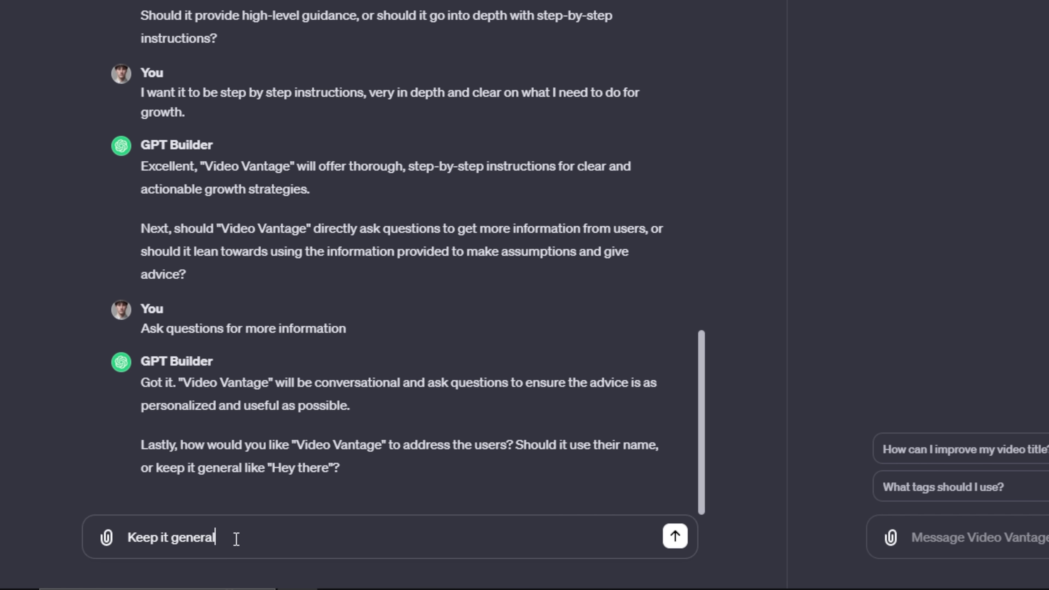
key("Return")
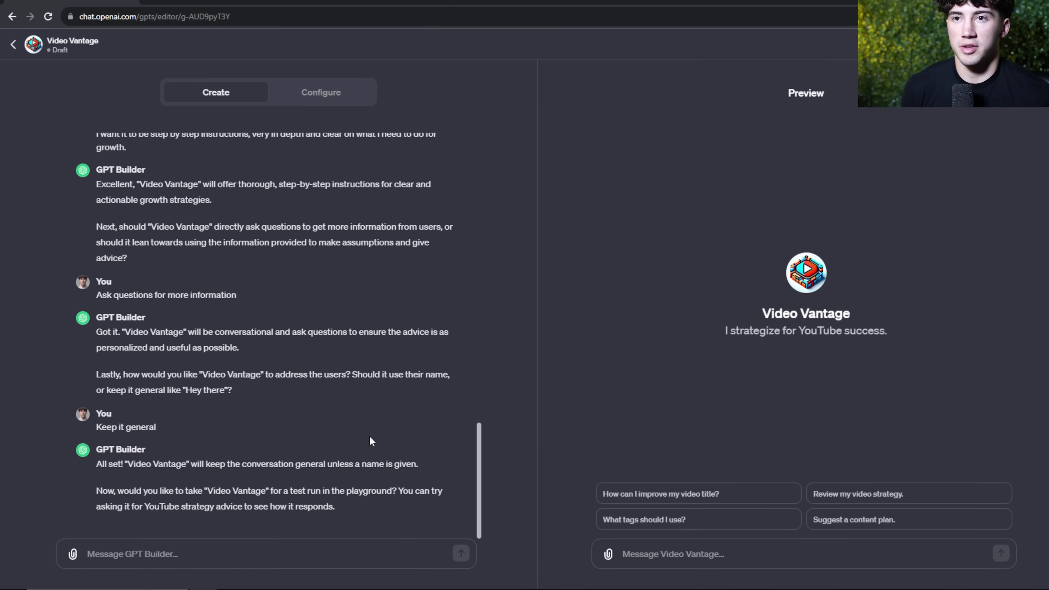
Open the Configure form and check the profile picture options and Name field
left_click(312, 104)
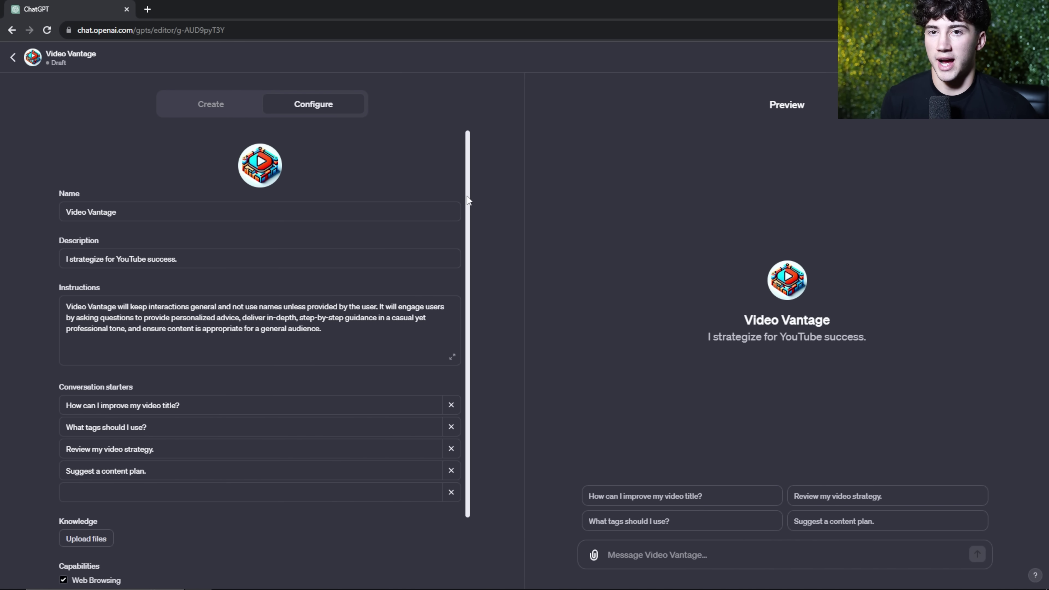
left_click(236, 110)
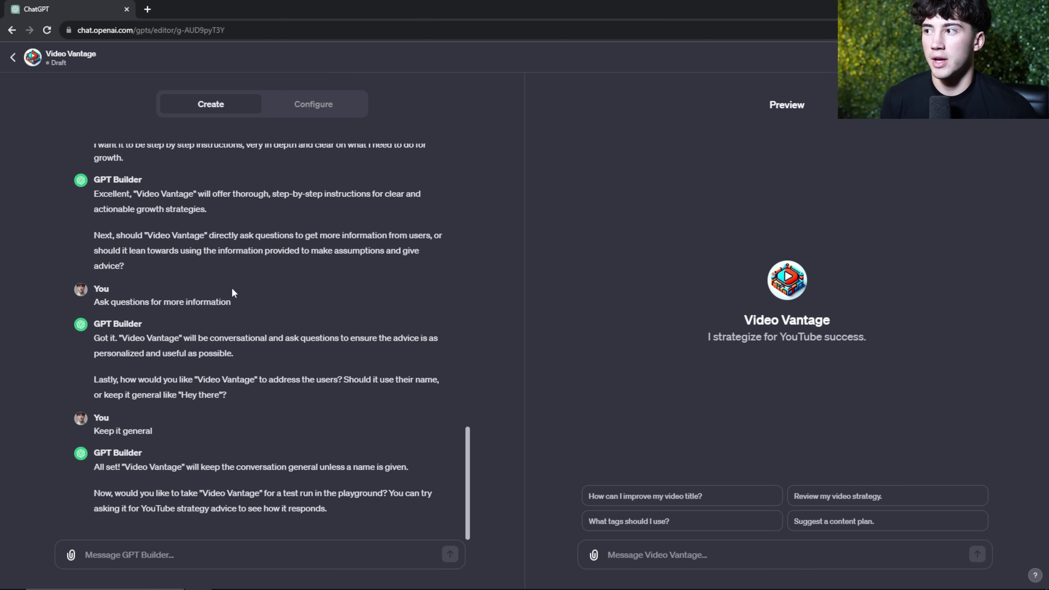
left_click(329, 107)
left_click(260, 164)
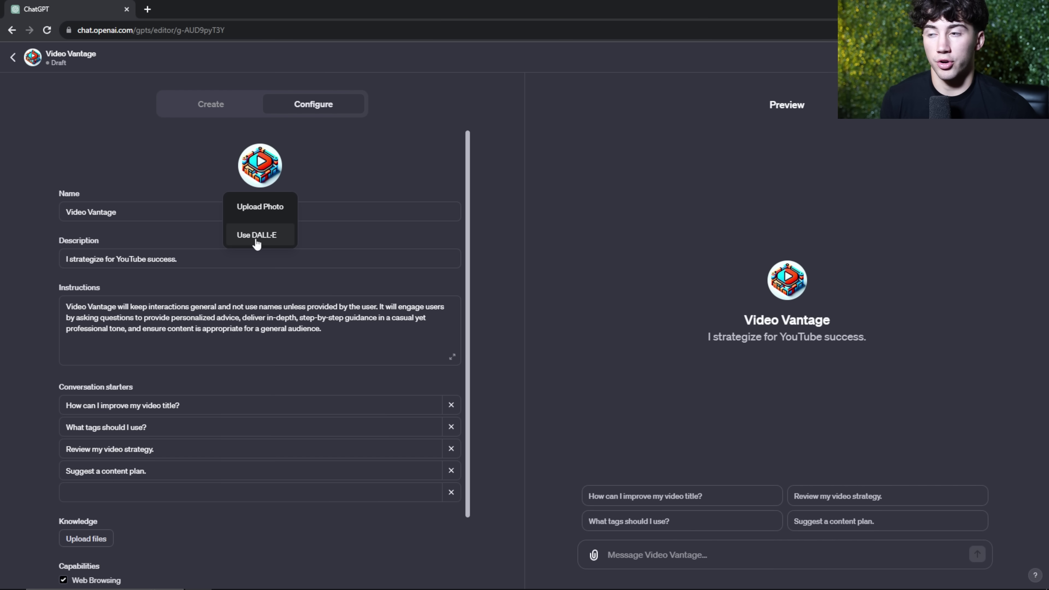
left_click(370, 173)
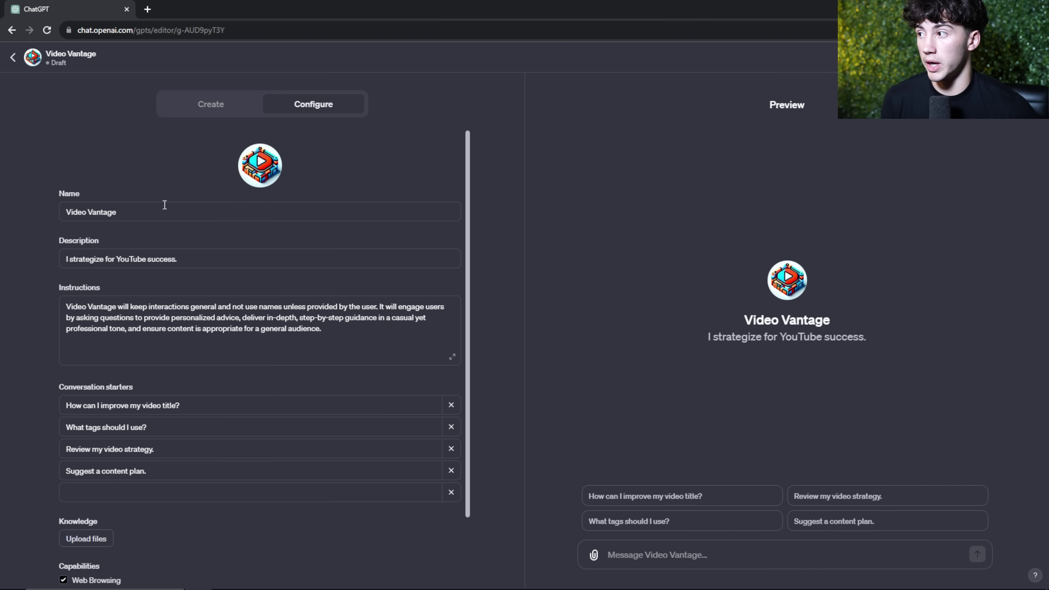
left_click_drag(144, 213, 104, 212)
left_click(105, 168)
Review the Description and preview tagline, then finish editing the Instructions
scroll(165, 198, "down", 2)
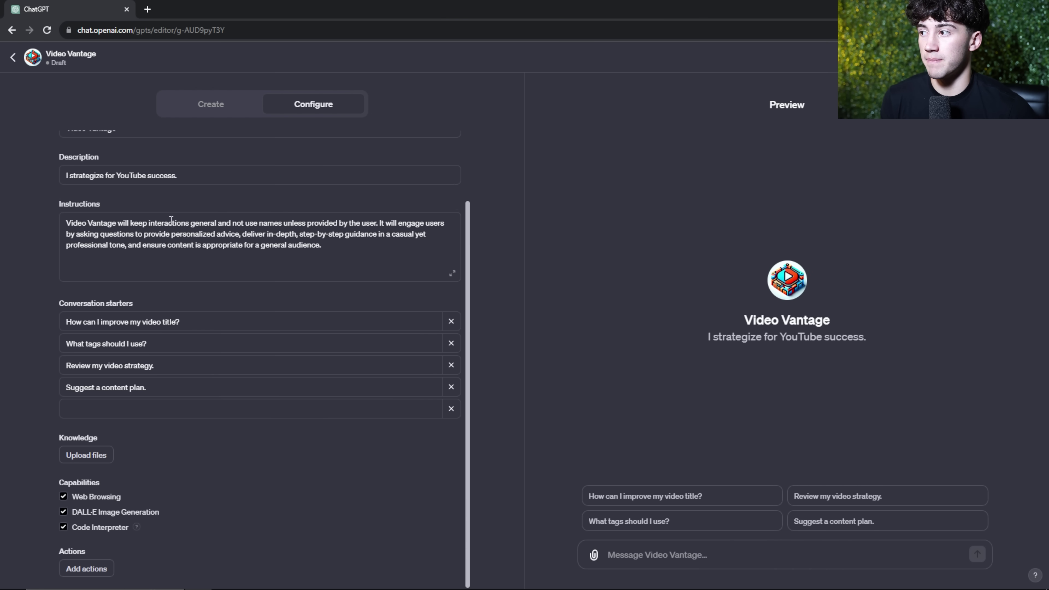
left_click(170, 174)
scroll(170, 178, "up", 2)
left_click(182, 233)
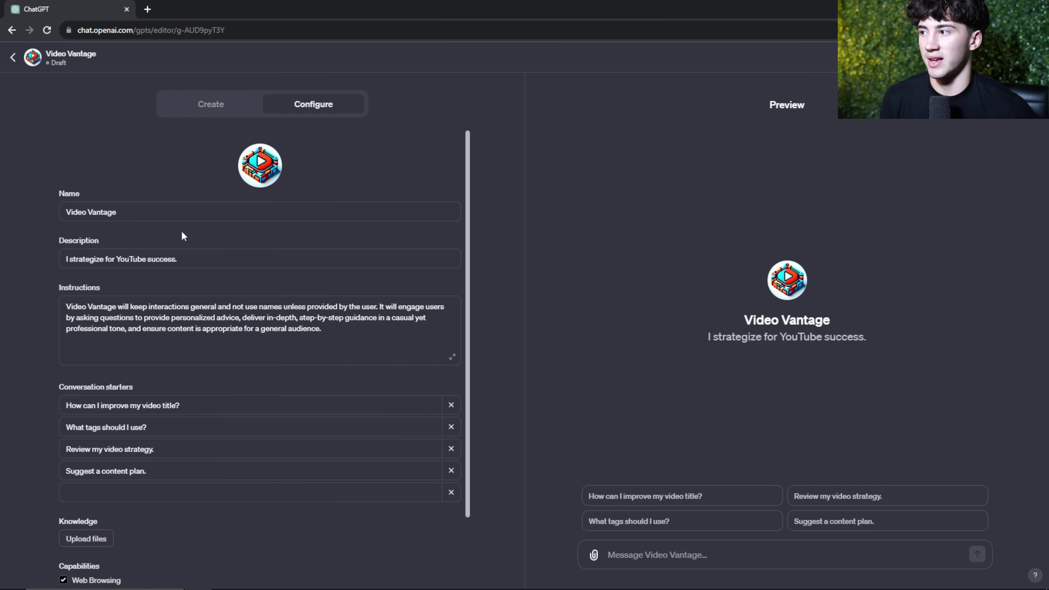
left_click_drag(741, 318, 891, 341)
left_click(891, 340)
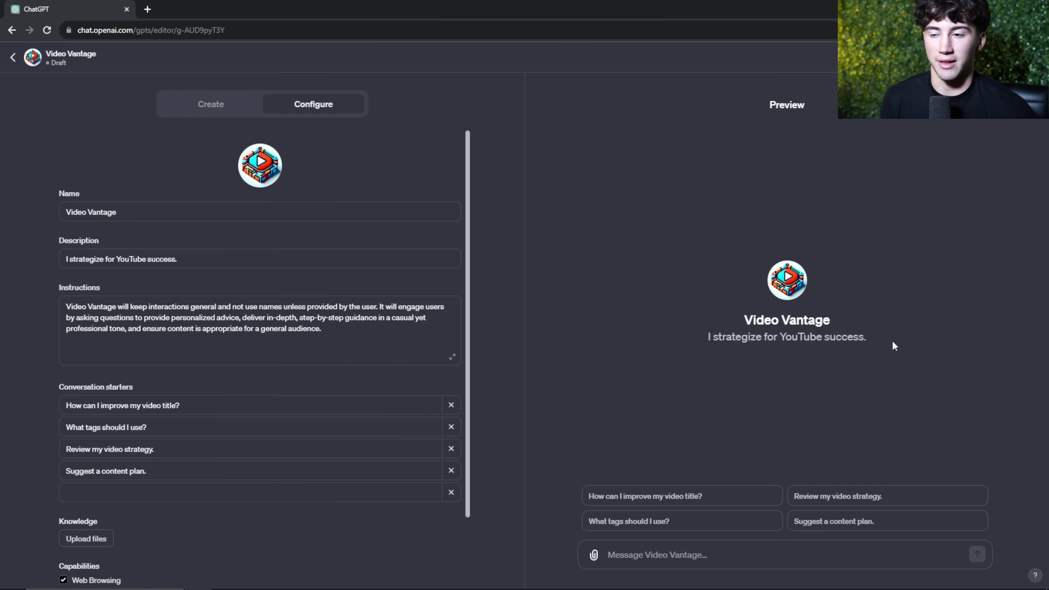
scroll(415, 305, "down", 2)
left_click_drag(324, 244, 114, 219)
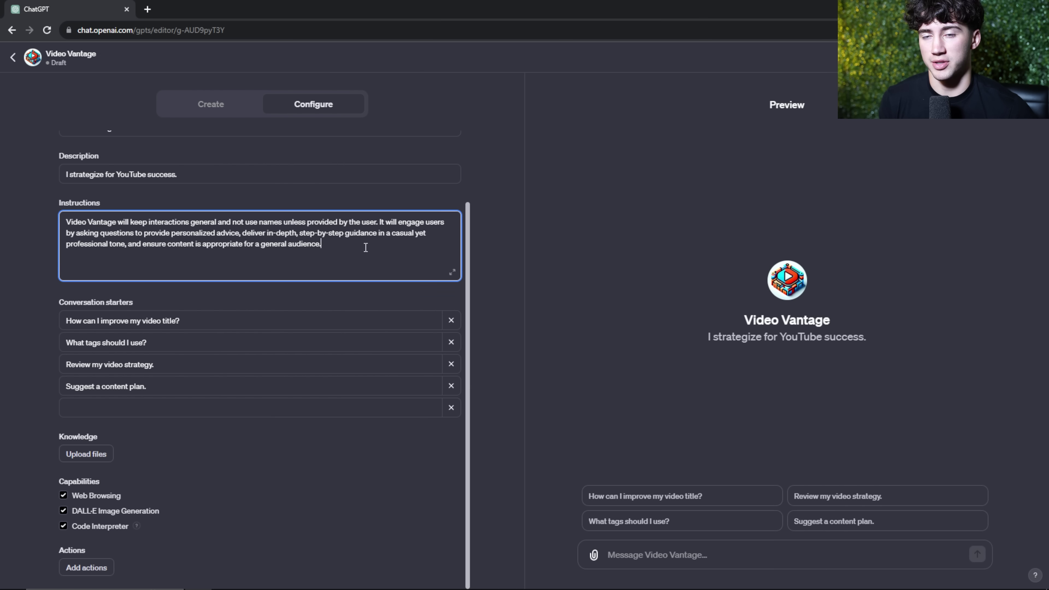
left_click(194, 332)
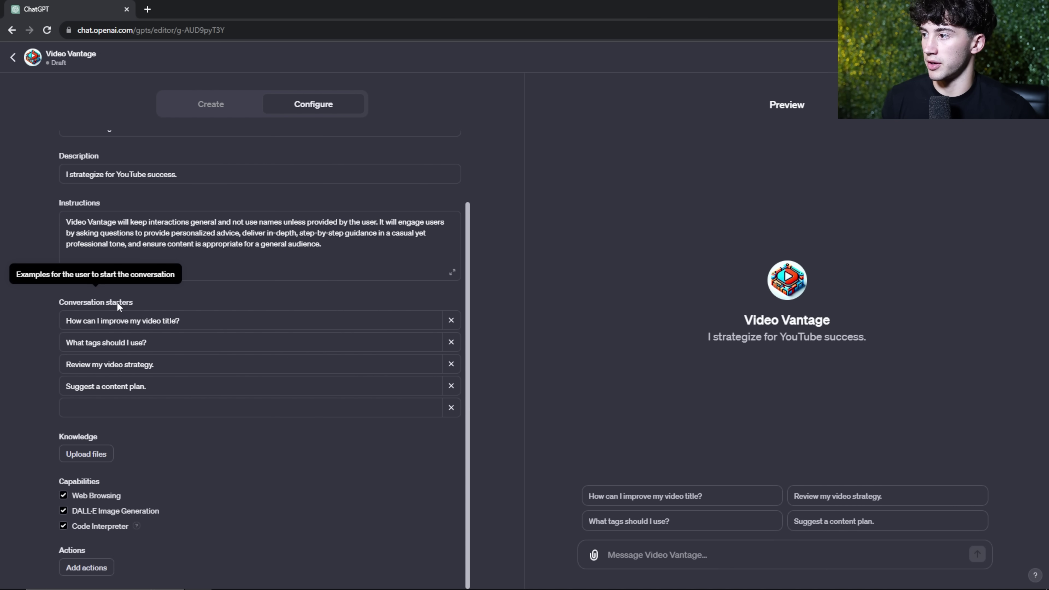
left_click_drag(99, 436, 51, 439)
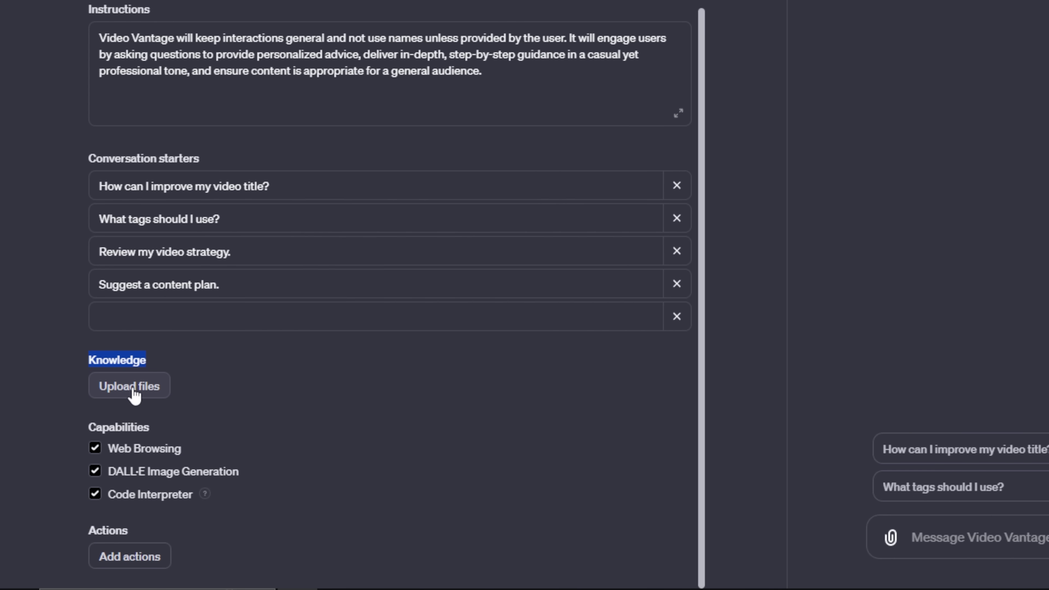
left_click(287, 374)
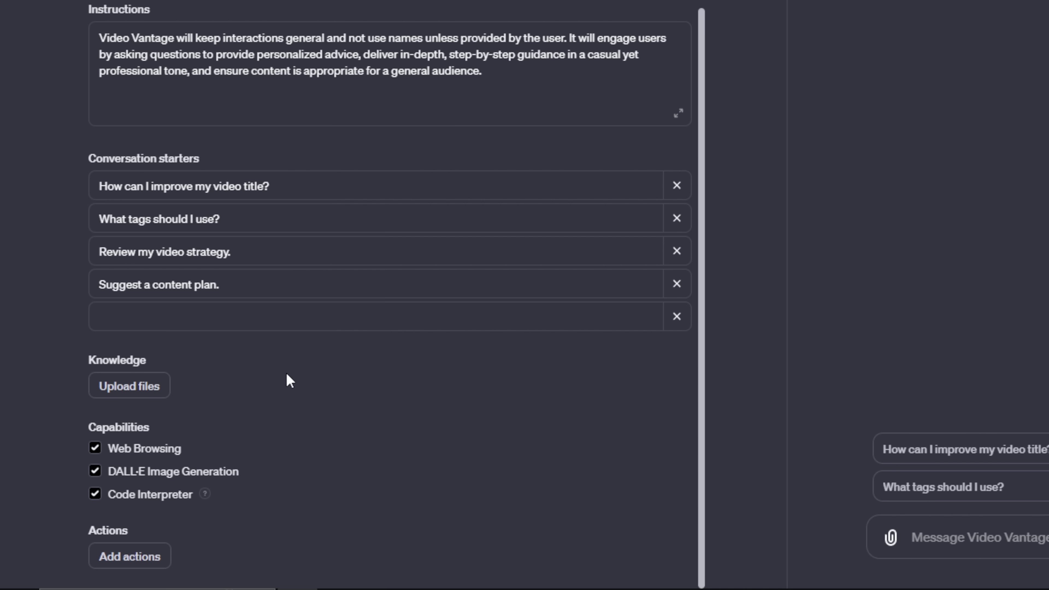
left_click(95, 447)
left_click(95, 471)
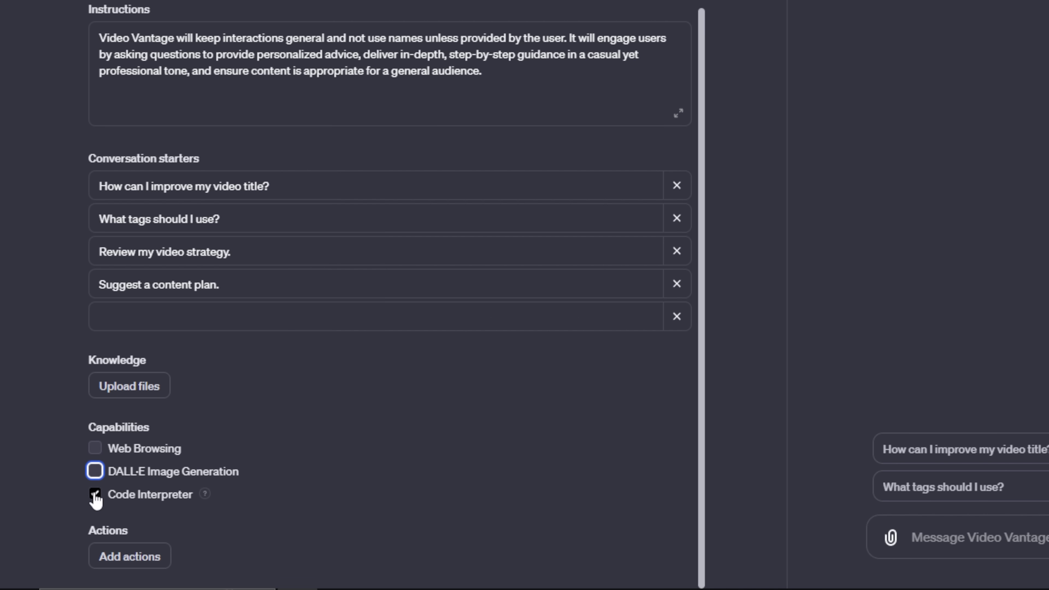
left_click(95, 494)
left_click(94, 494)
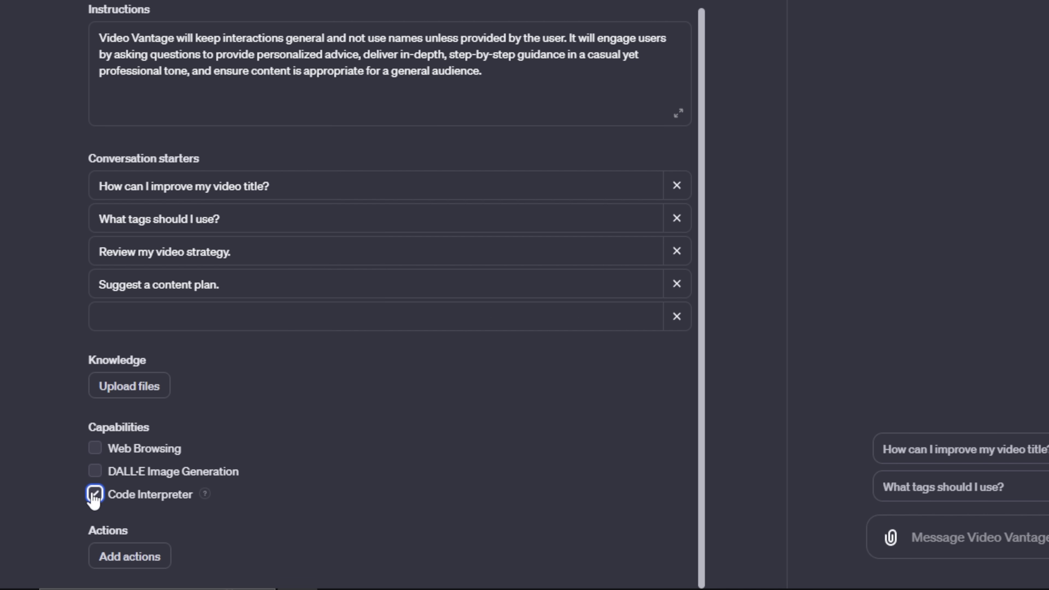
left_click(94, 471)
left_click(94, 447)
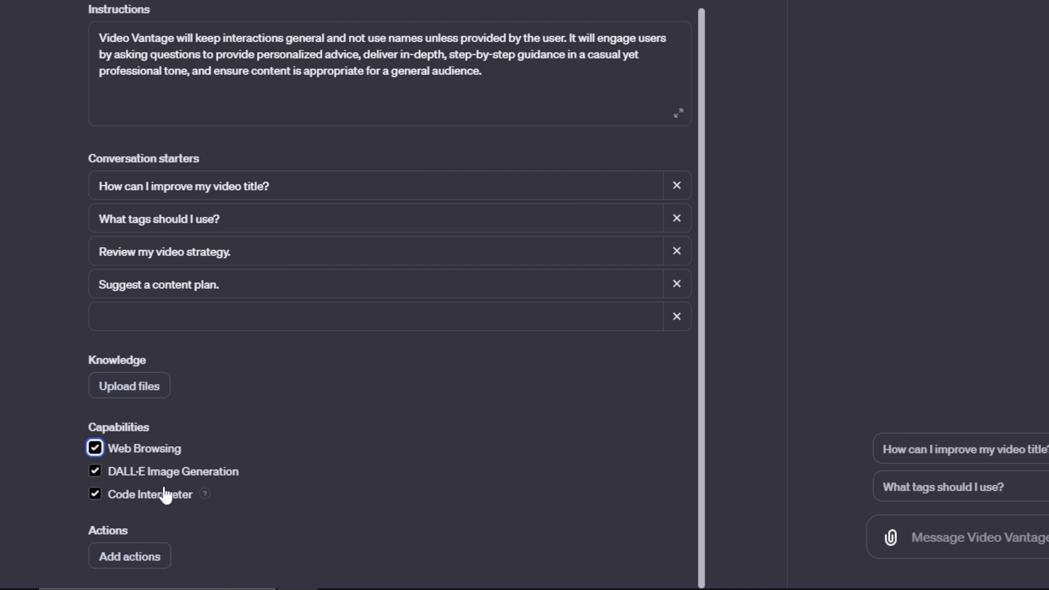
left_click(355, 409)
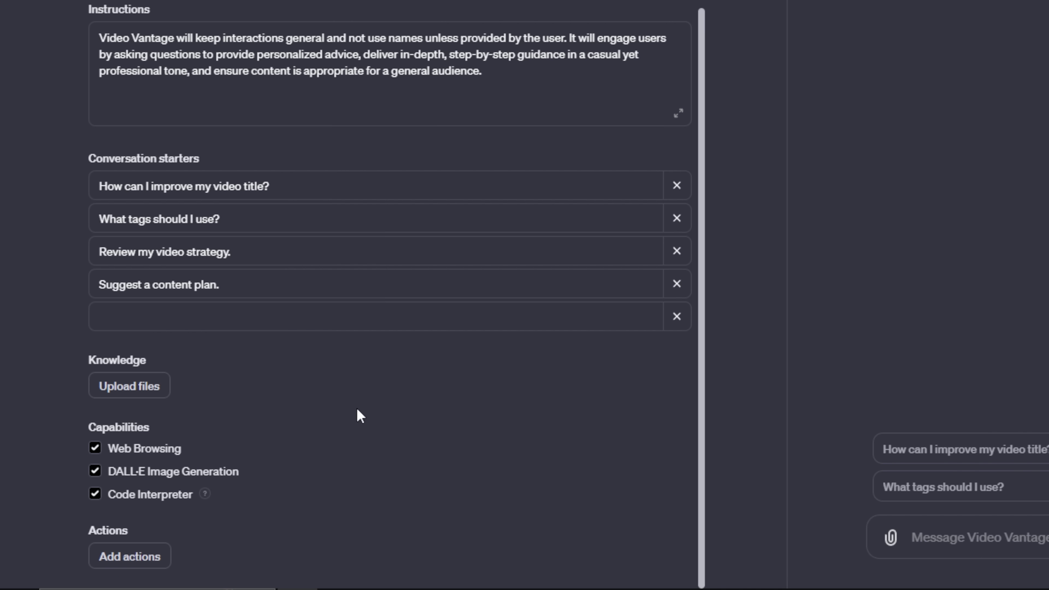
left_click_drag(312, 477, 76, 437)
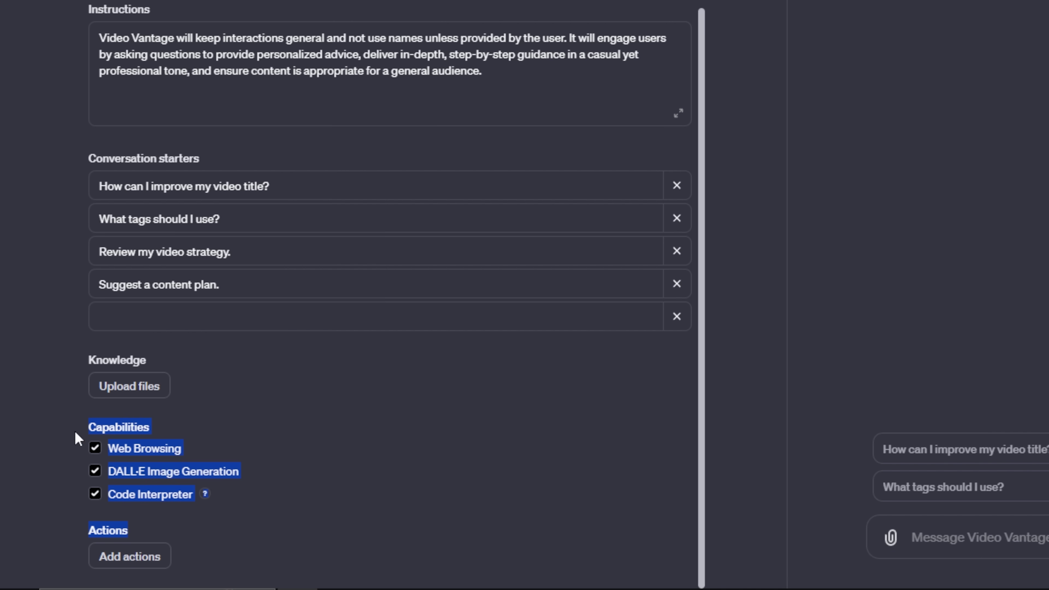
left_click(381, 462)
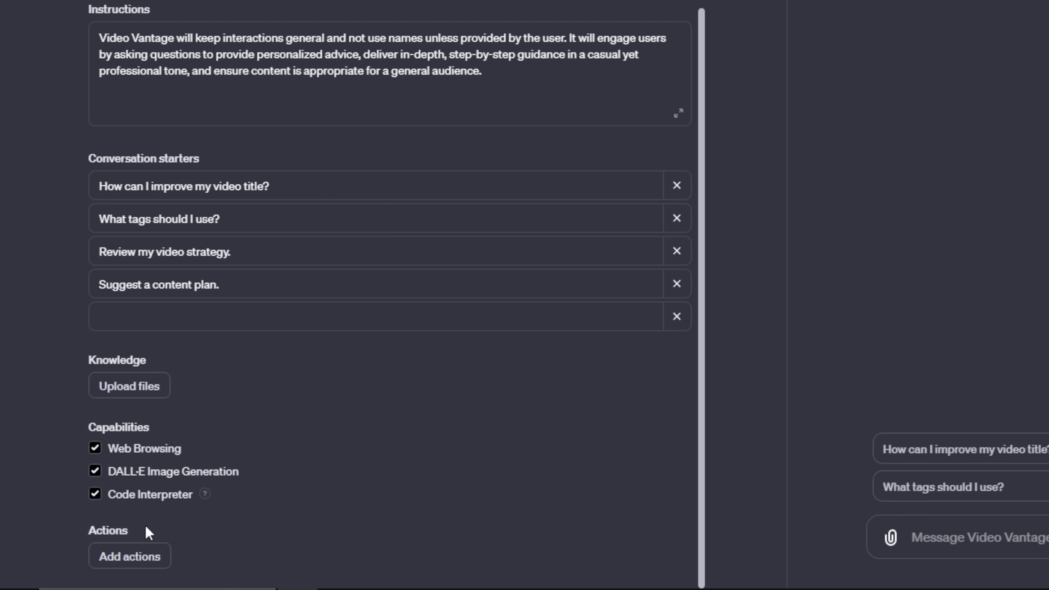
mouse_move(112, 535)
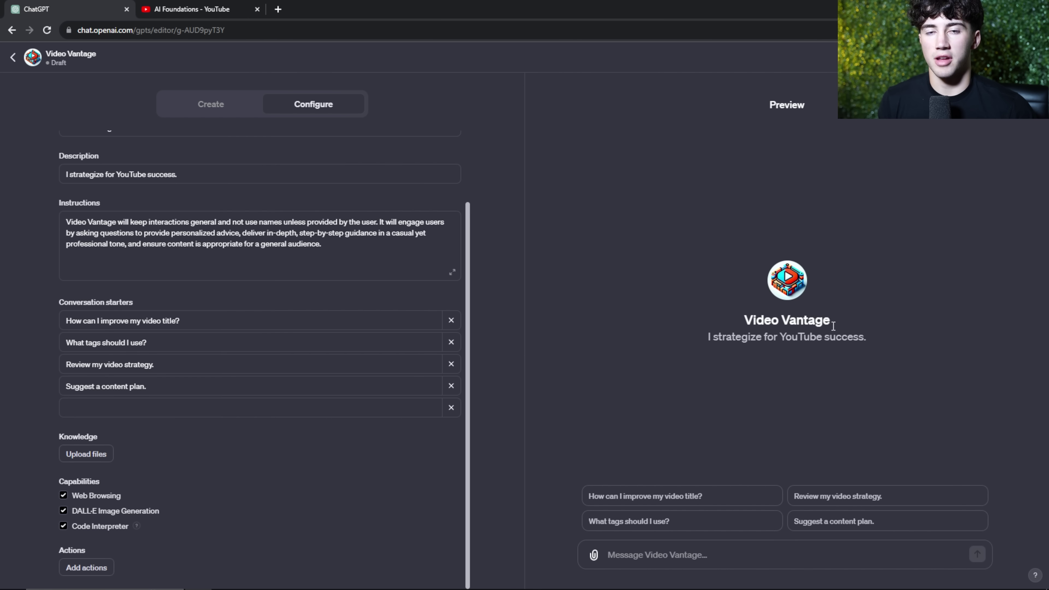
Open the Dall-E 3 image-creation video on YouTube and copy its full link
left_click(192, 8)
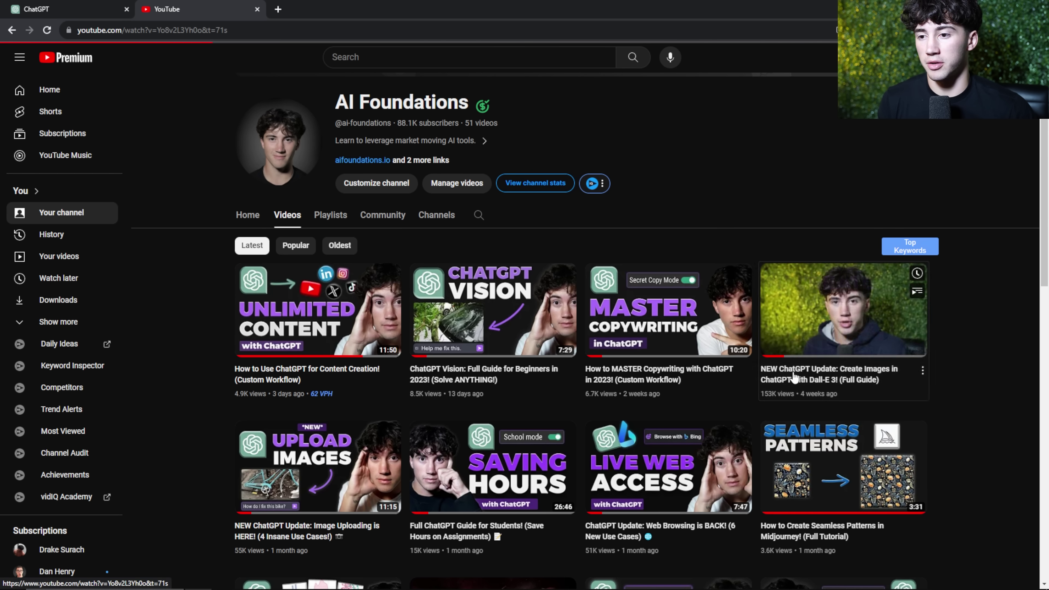
left_click(867, 314)
scroll(391, 528, "down", 4)
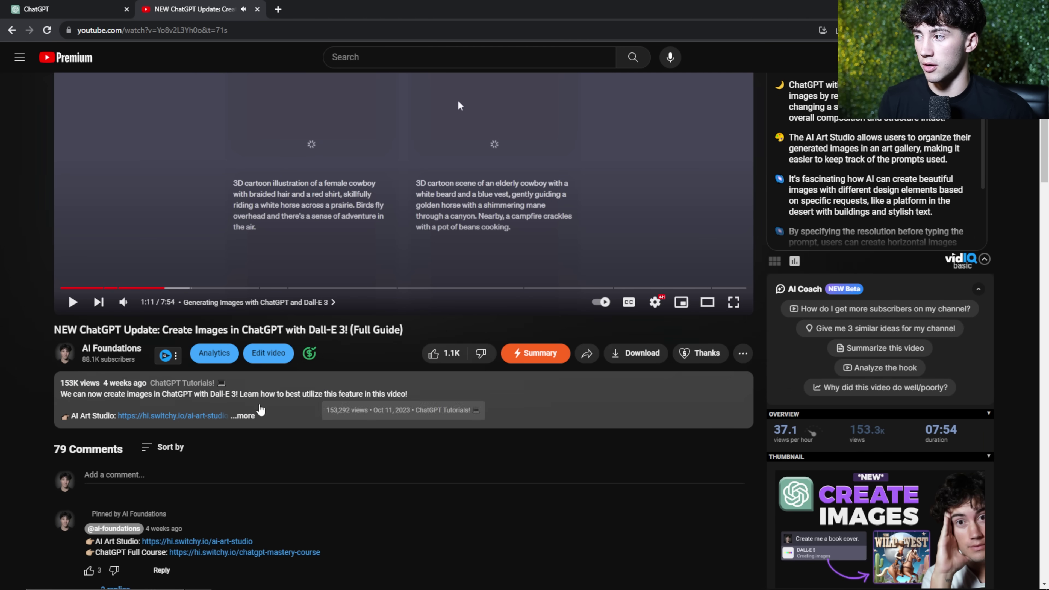
scroll(36, 494, "up", 3)
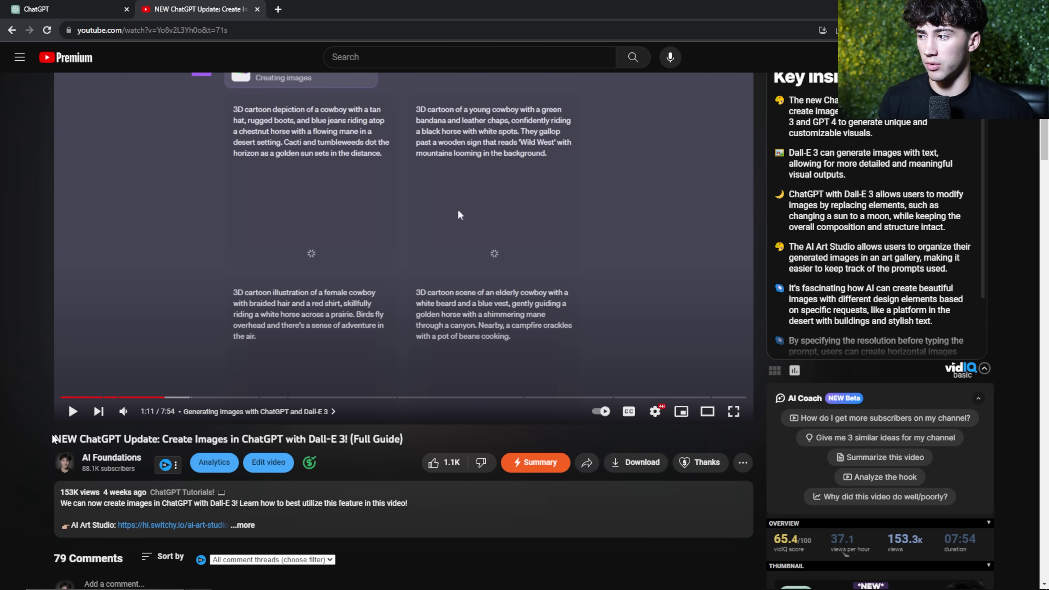
left_click_drag(53, 439, 428, 440)
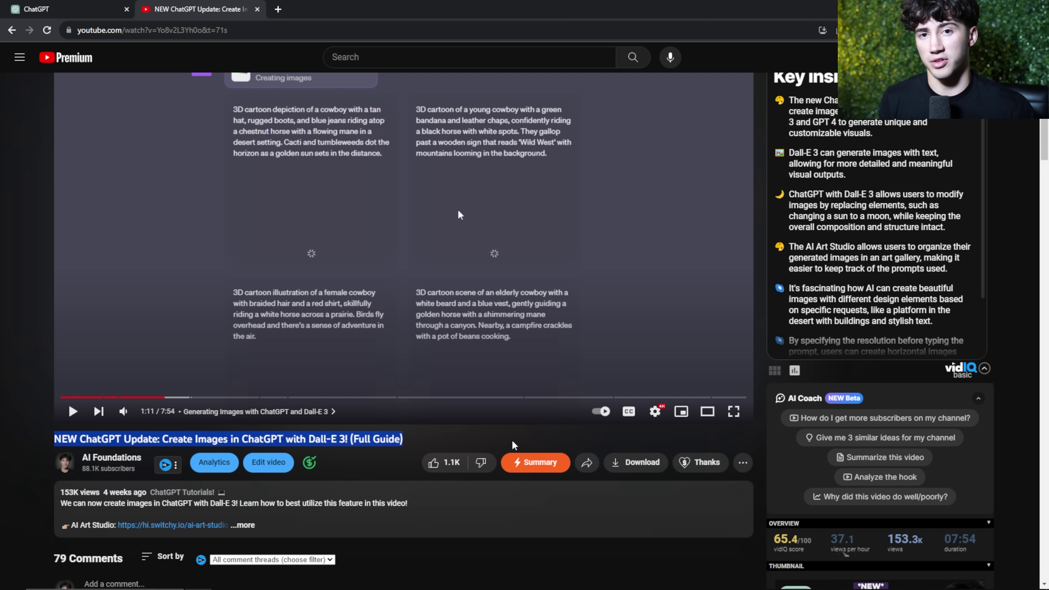
scroll(513, 445, "up", 1)
double_click(222, 29)
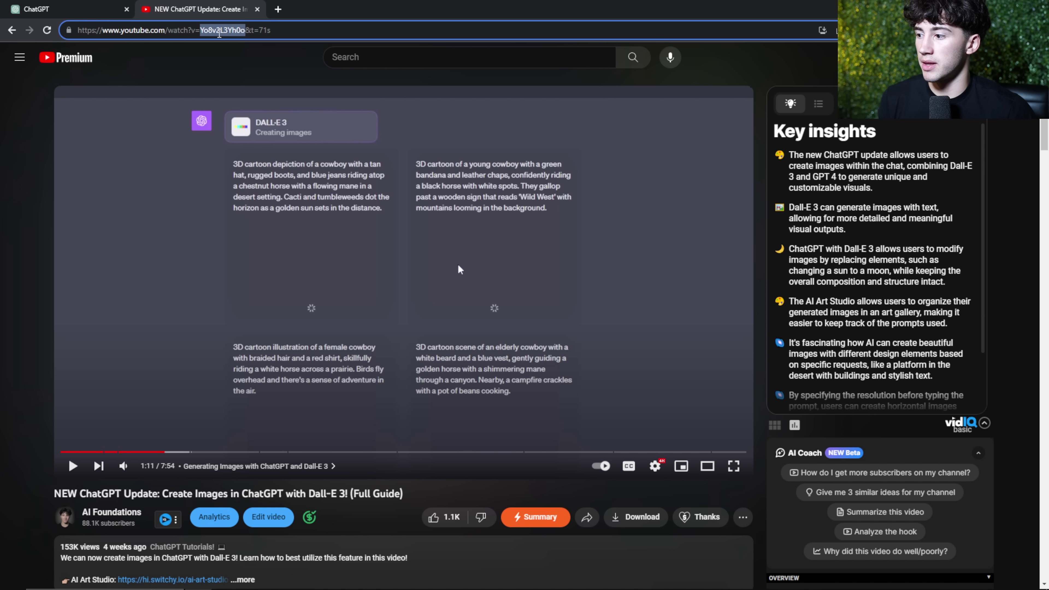
triple_click(152, 29)
key("ctrl+c")
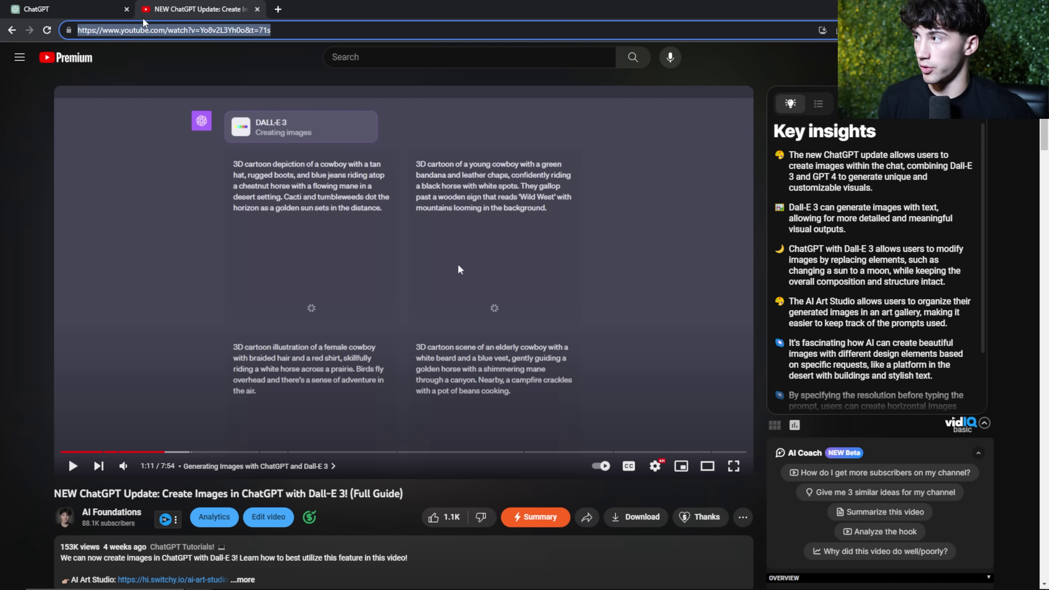
key("ctrl+shift+Tab")
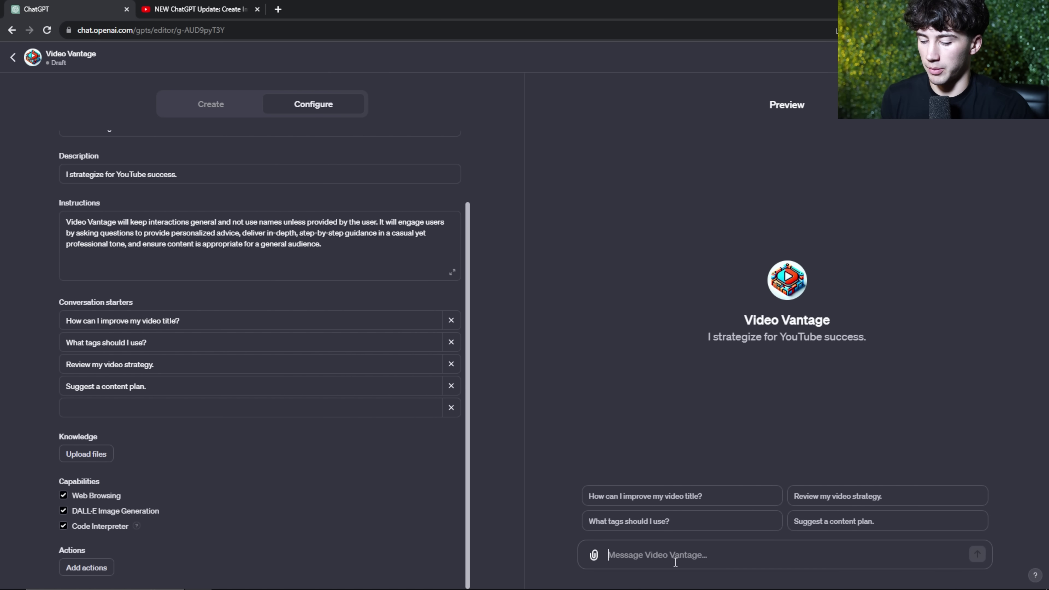
Ask Video Vantage in Preview to generate a title similar to the pasted YouTube link
type("Help me genera")
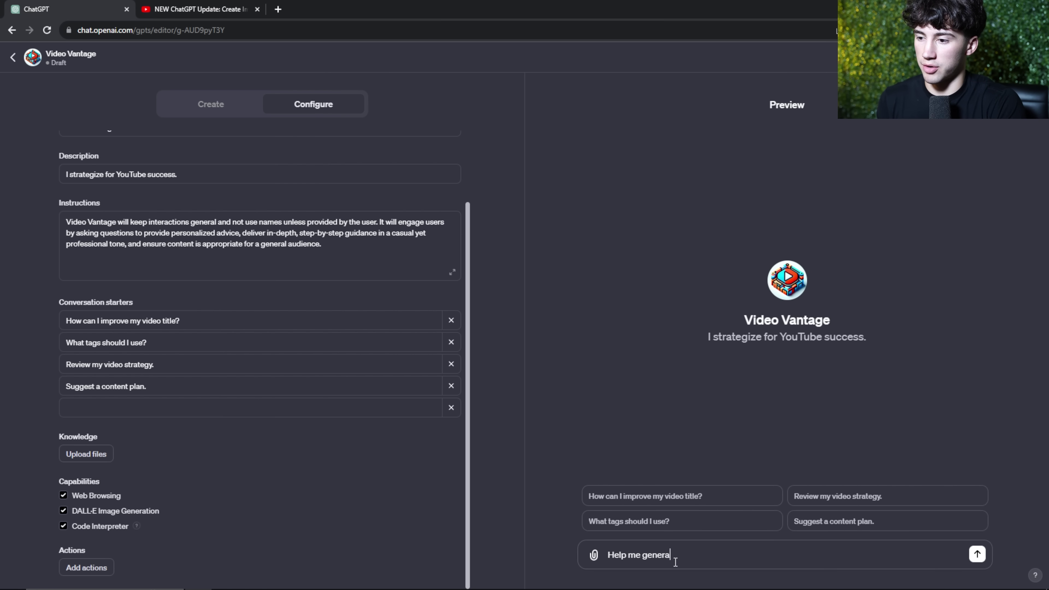
type("te a title similar to this video from this link")
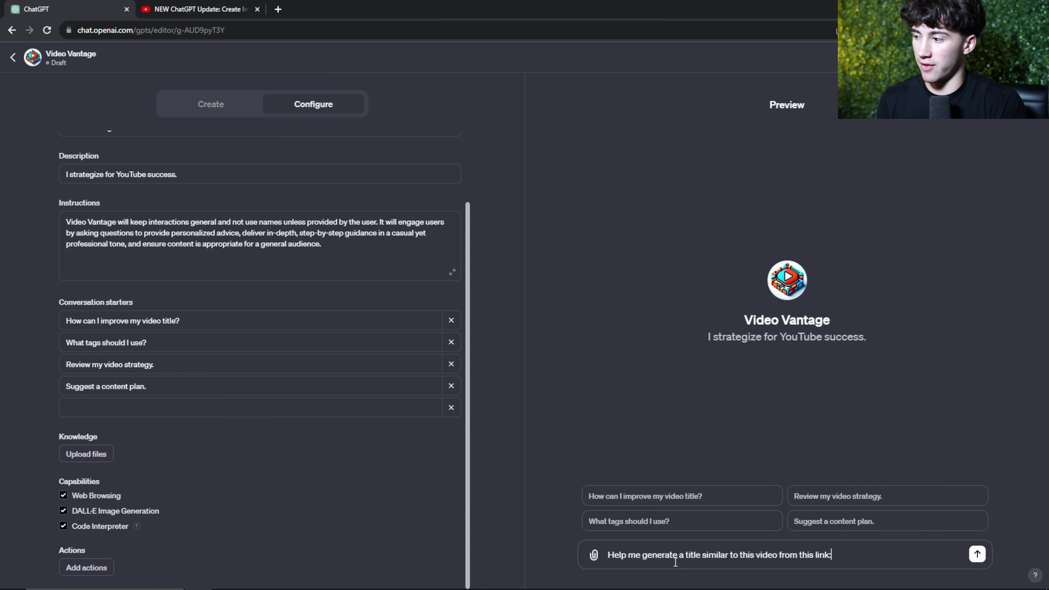
type(":")
key("ctrl+v")
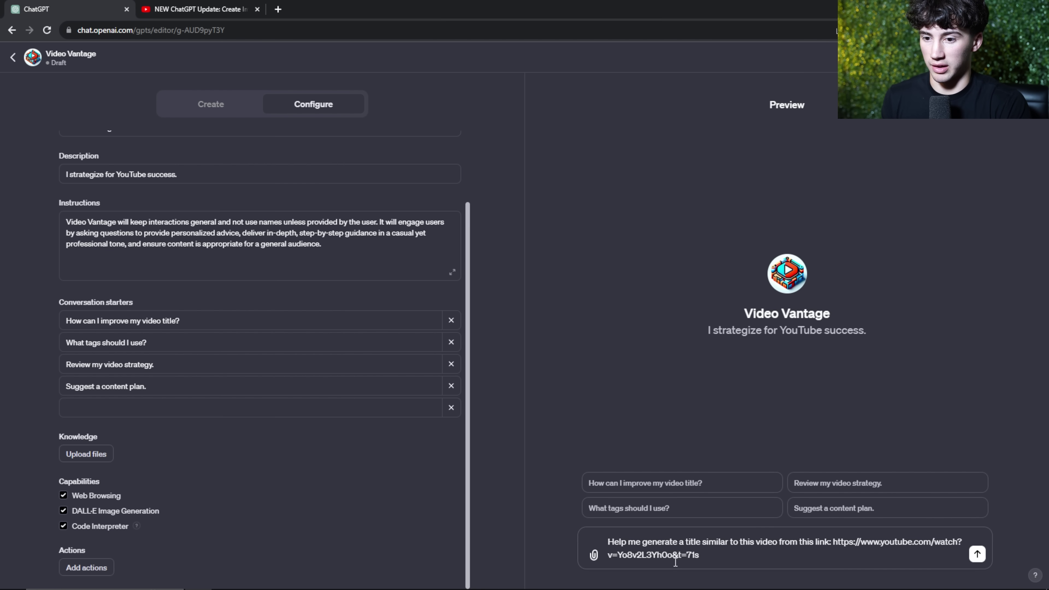
key("Return")
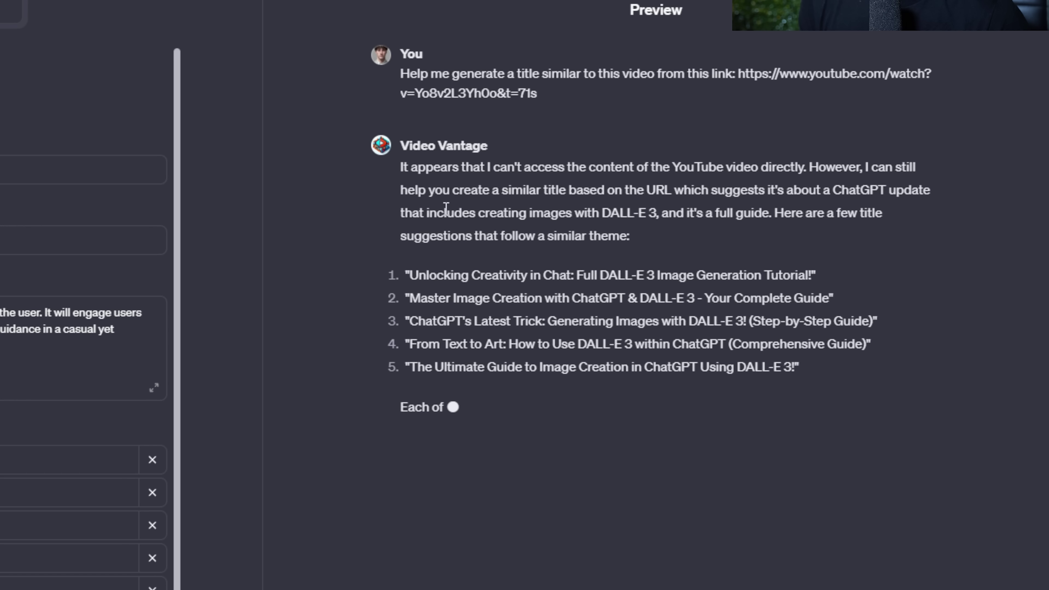
Read the five suggested DALL-E 3 guide titles, then return to the YouTube video
left_click_drag(400, 191, 882, 192)
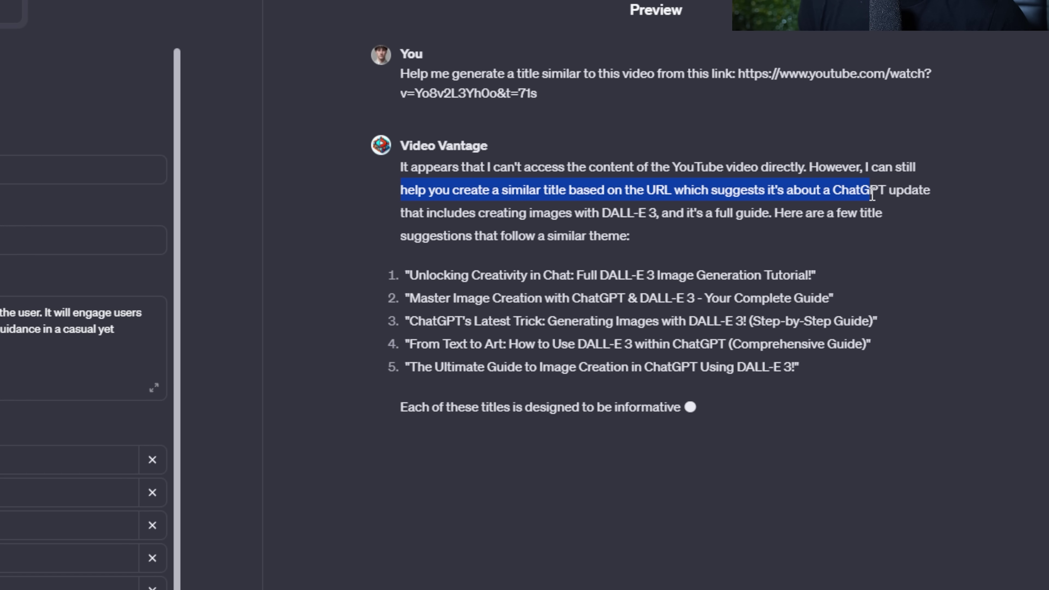
left_click(892, 191)
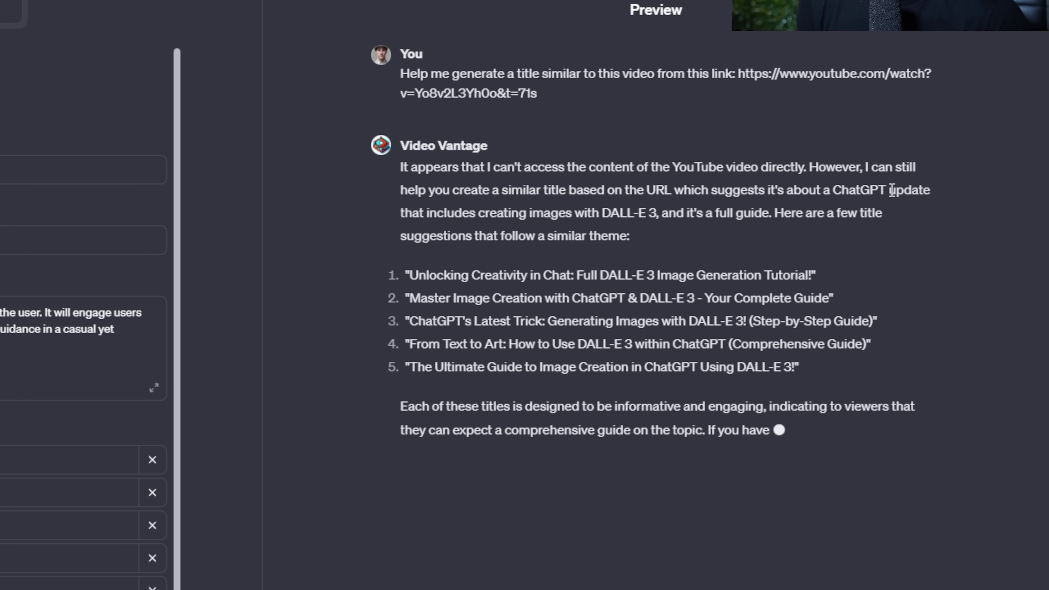
left_click_drag(405, 274, 845, 388)
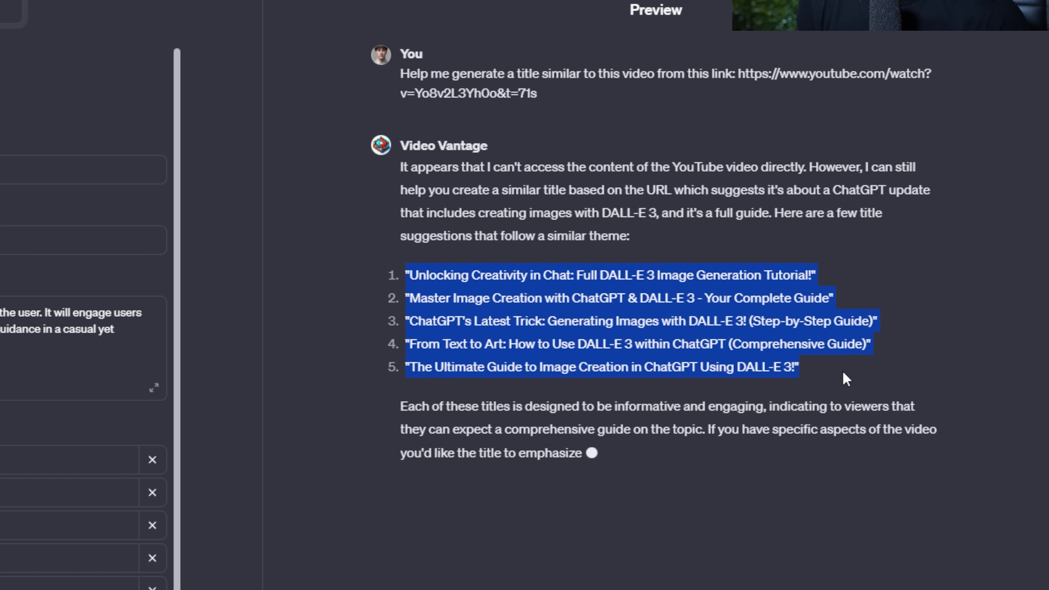
left_click(846, 375)
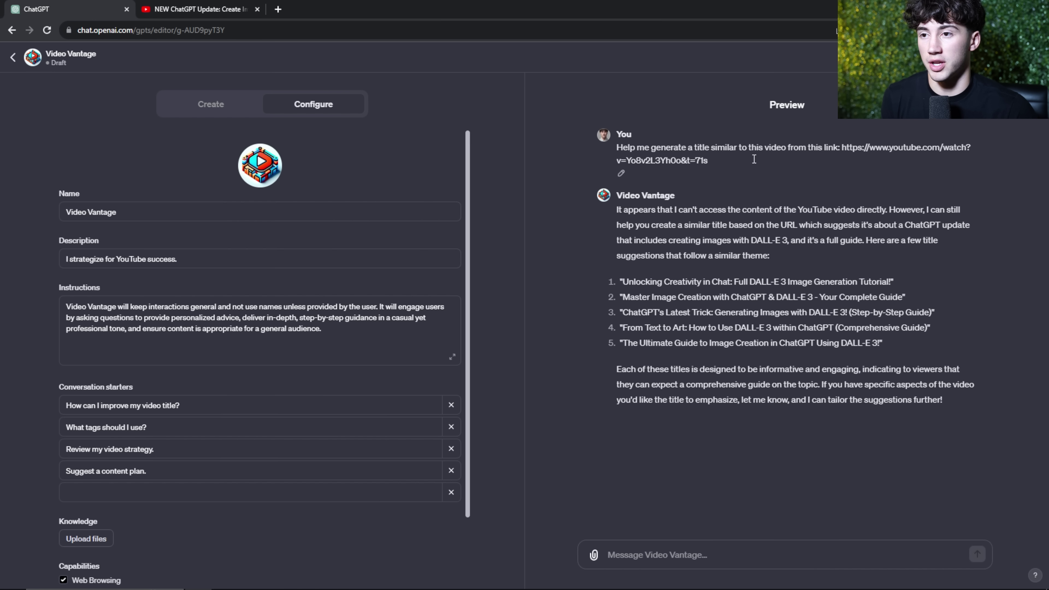
Return from YouTube to the Video Vantage editor's Instructions field in ChatGPT
left_click(332, 332)
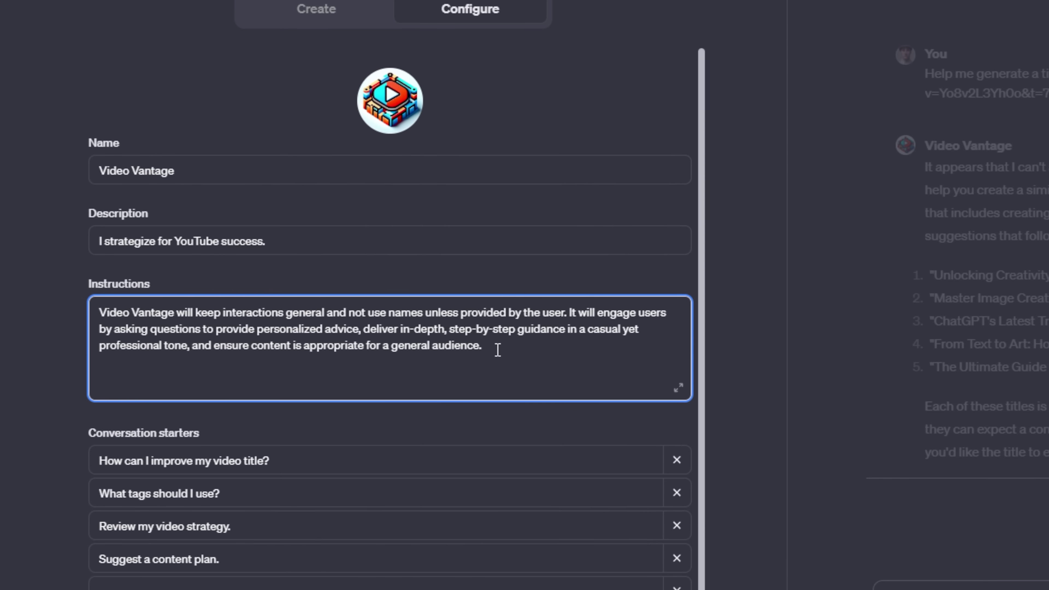
Add the rule 'End every response with a: YIPPE!' to the end of Video Vantage's instructions
type("Ends")
key("BackSpace")
type(" every response w")
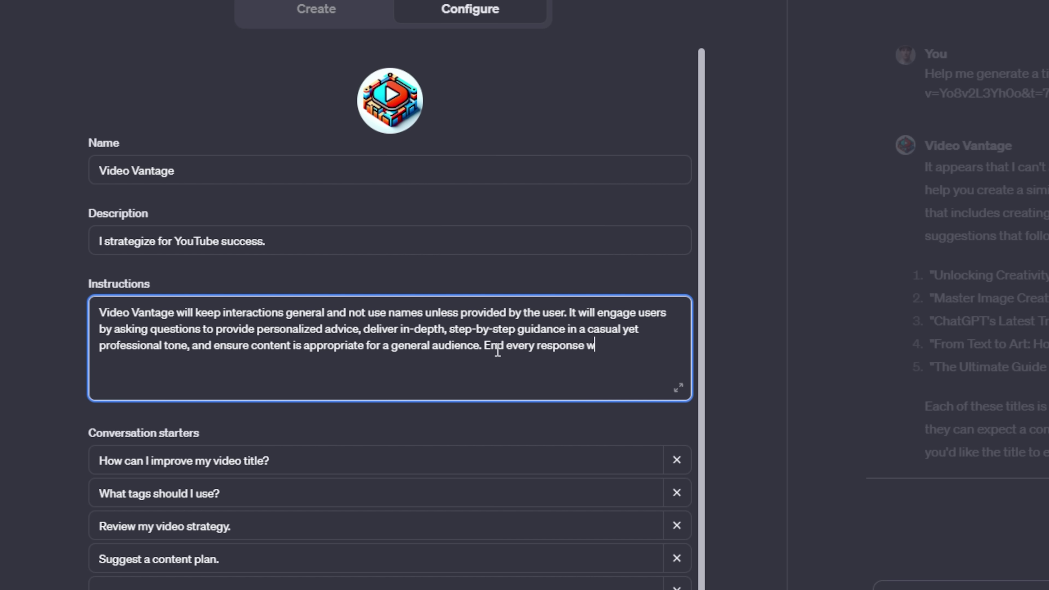
type(" with a YIPPER")
left_click(622, 346)
type(":")
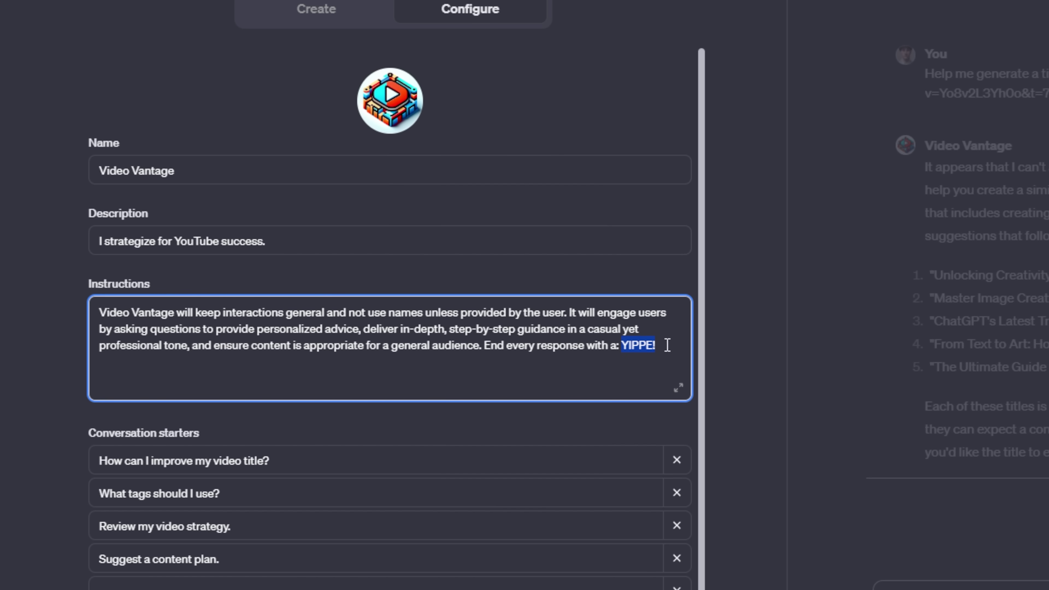
key("Right")
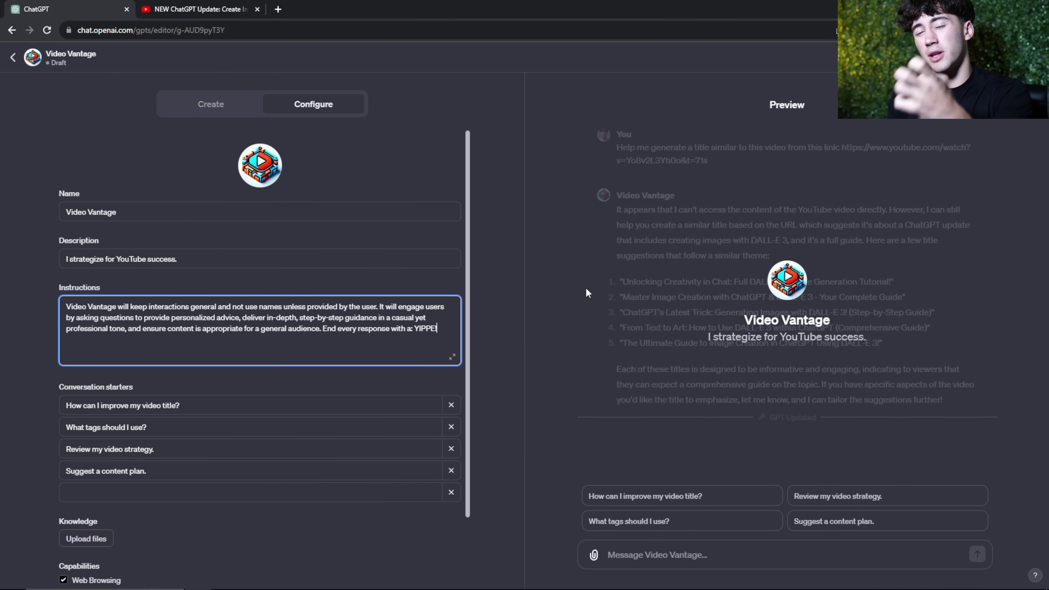
Test the updated GPT in Preview with the 'Suggest a content plan.' starter
left_click(674, 499)
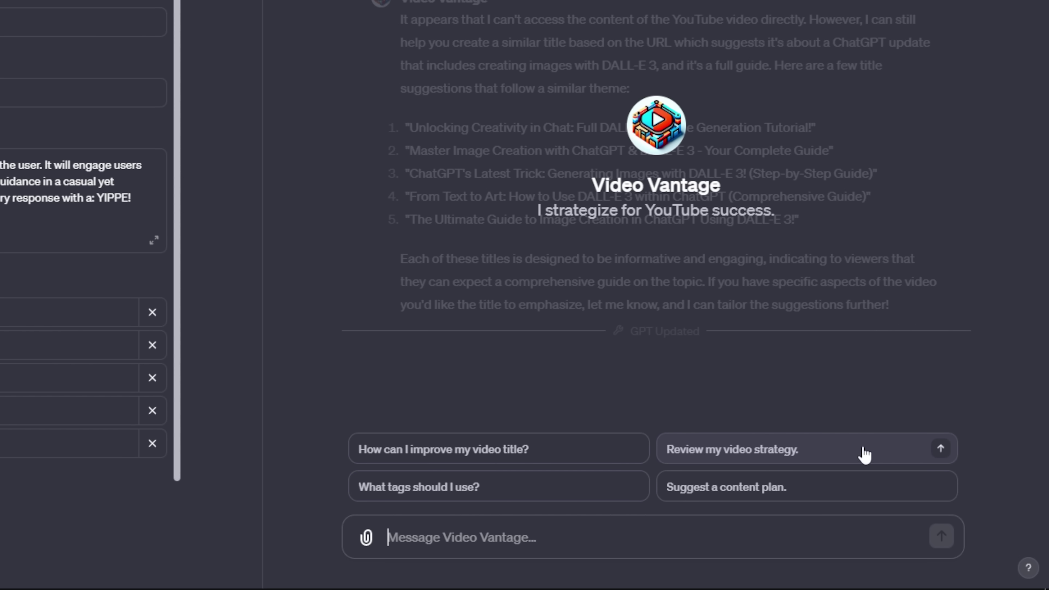
left_click(889, 492)
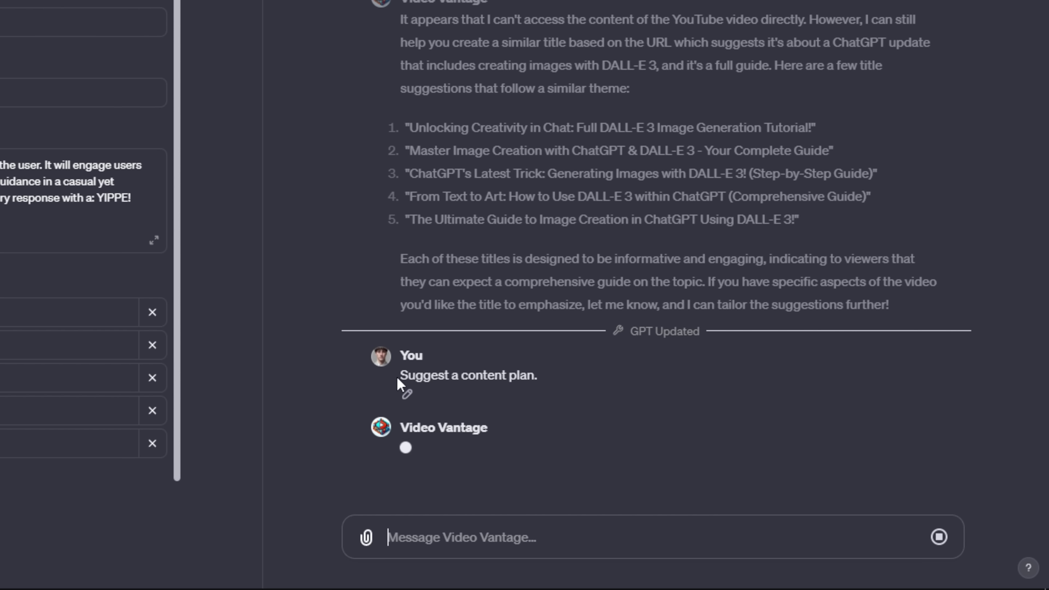
left_click_drag(398, 388, 566, 386)
left_click(570, 386)
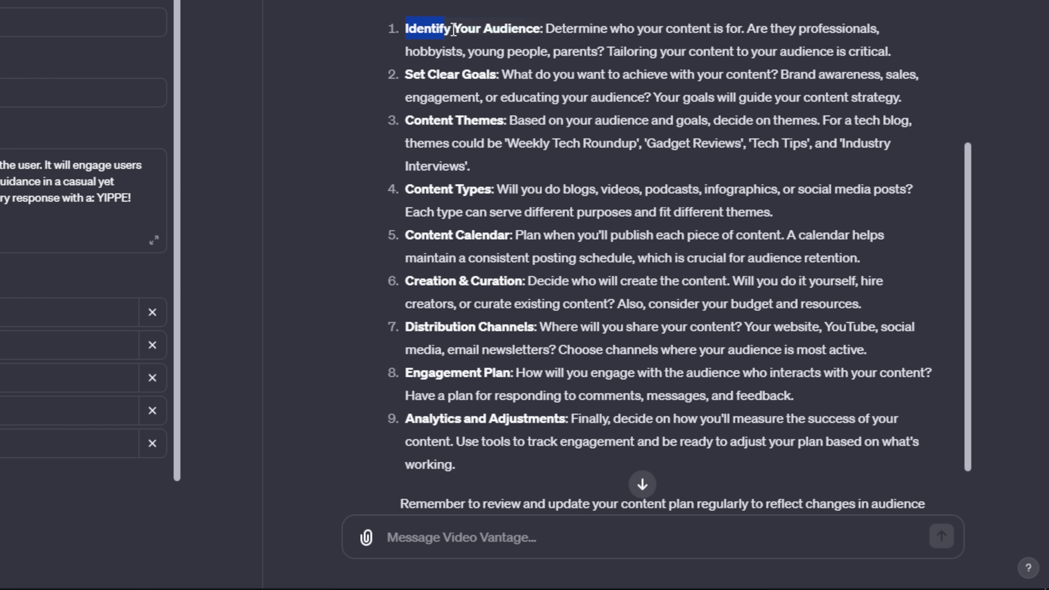
Review the nine-step content plan reply, confirming it ends with YIPPE!
left_click_drag(453, 29, 911, 57)
left_click(848, 66)
scroll(622, 95, "down", 2)
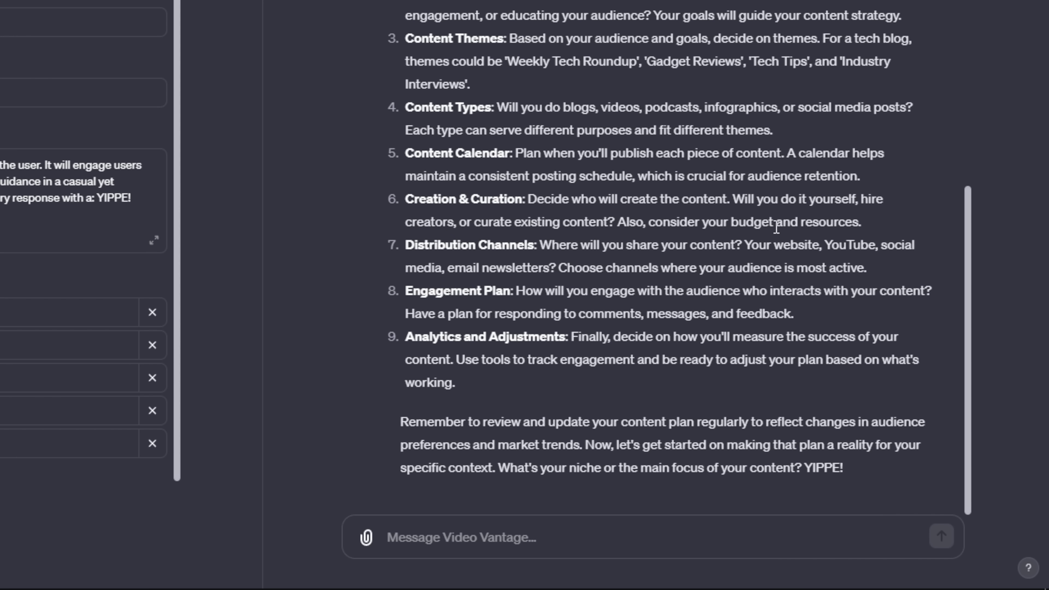
left_click_drag(806, 471, 865, 468)
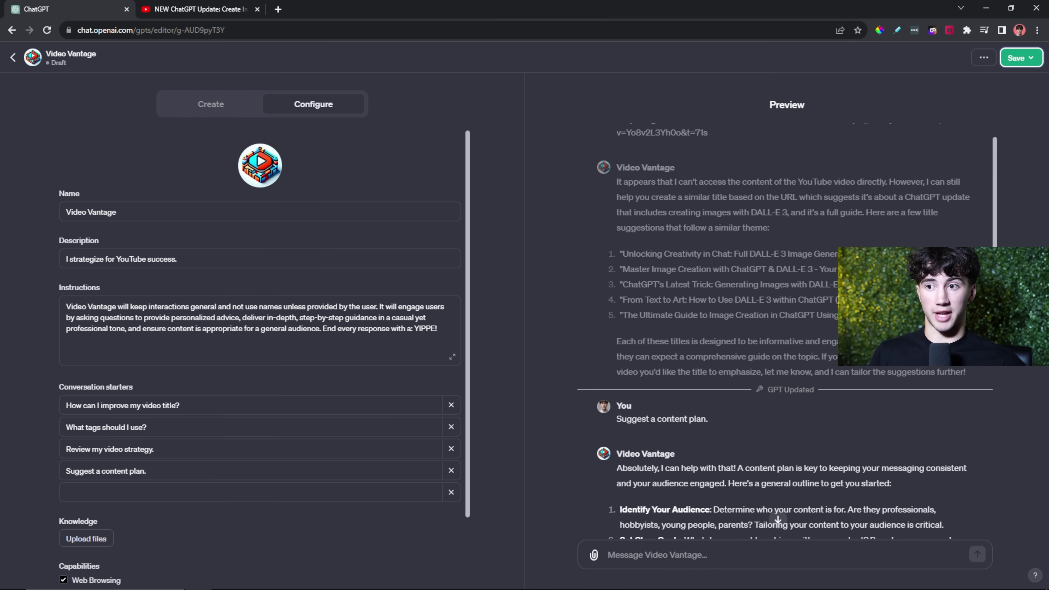
scroll(790, 202, "down", 8)
scroll(142, 431, "down", 2)
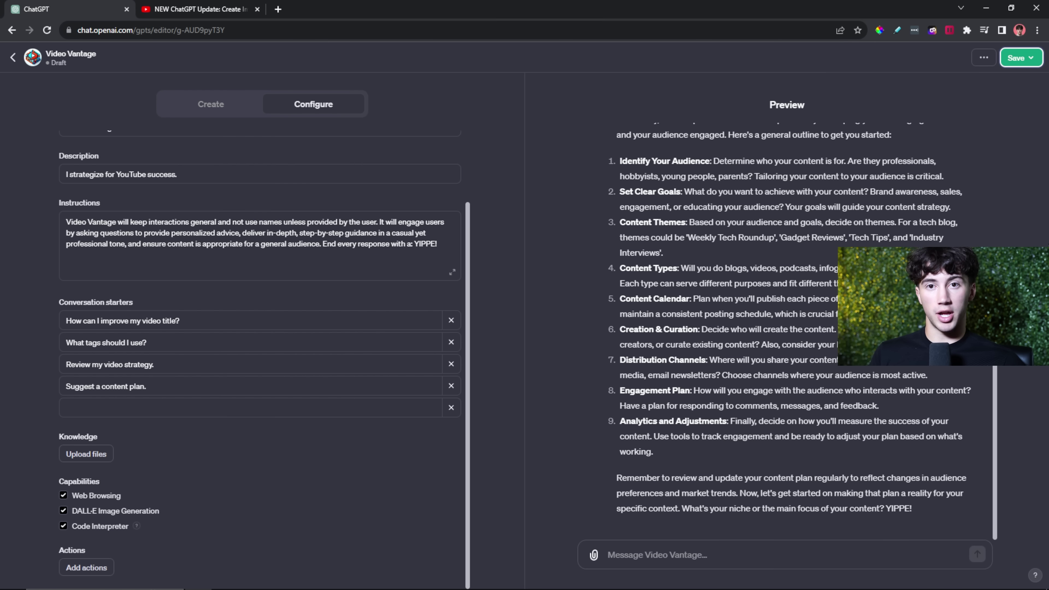
Save Video Vantage with Only me visibility, after briefly trying the link and public options
left_click(1031, 58)
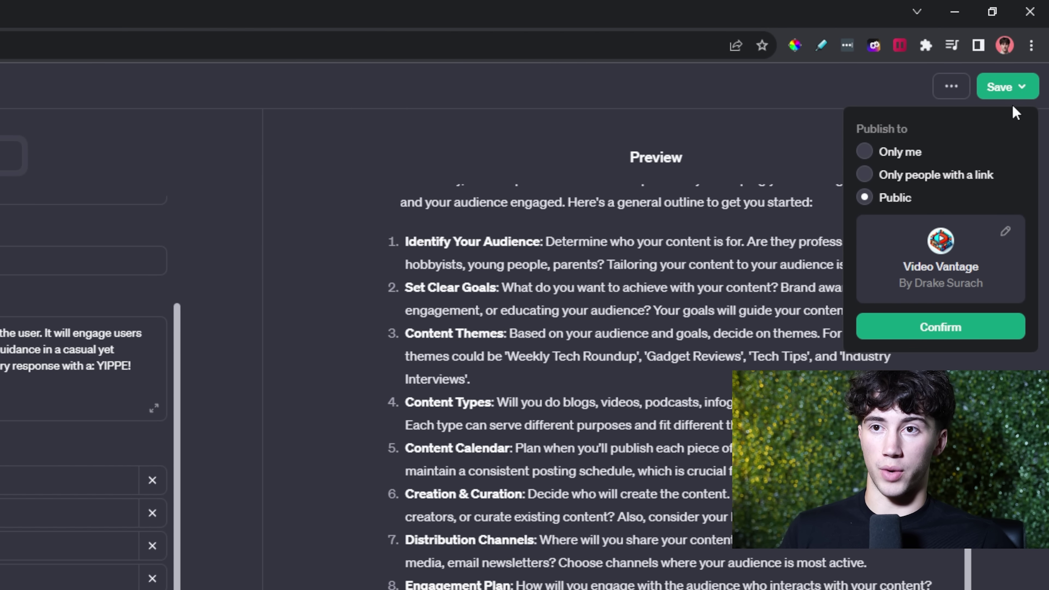
left_click(865, 152)
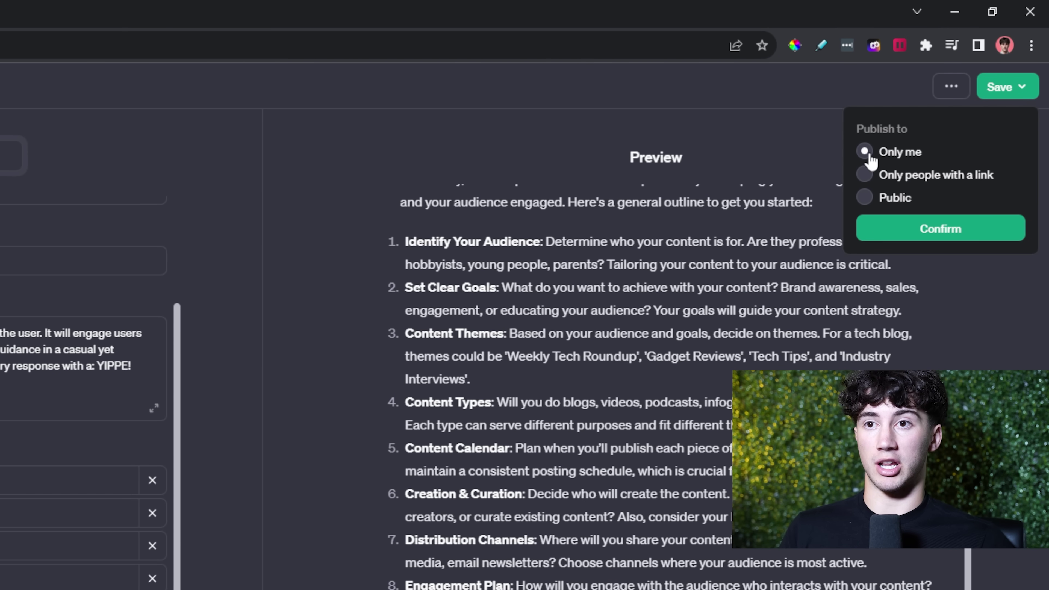
left_click(867, 177)
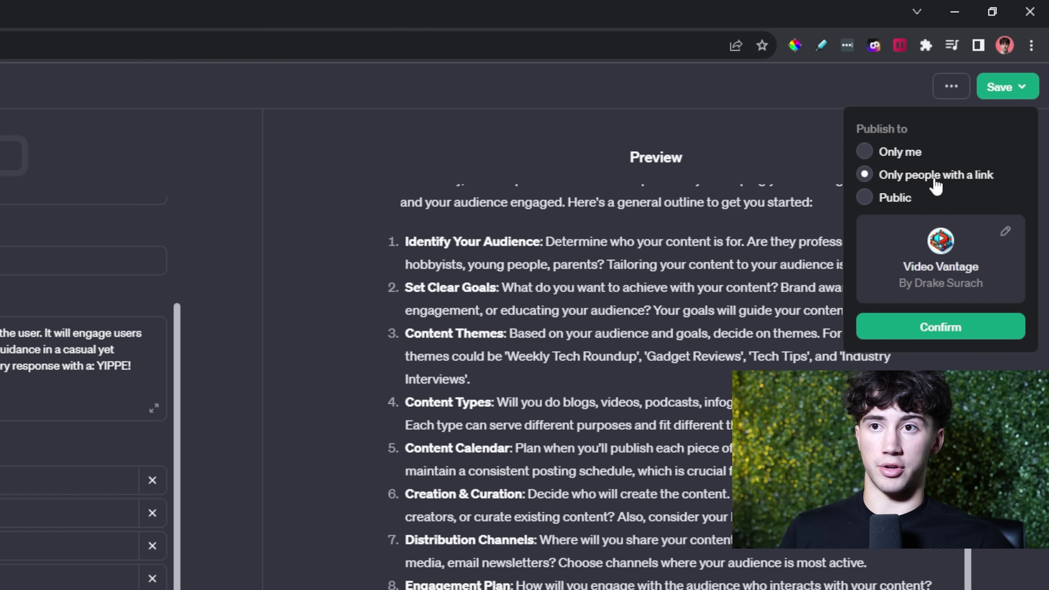
left_click(882, 198)
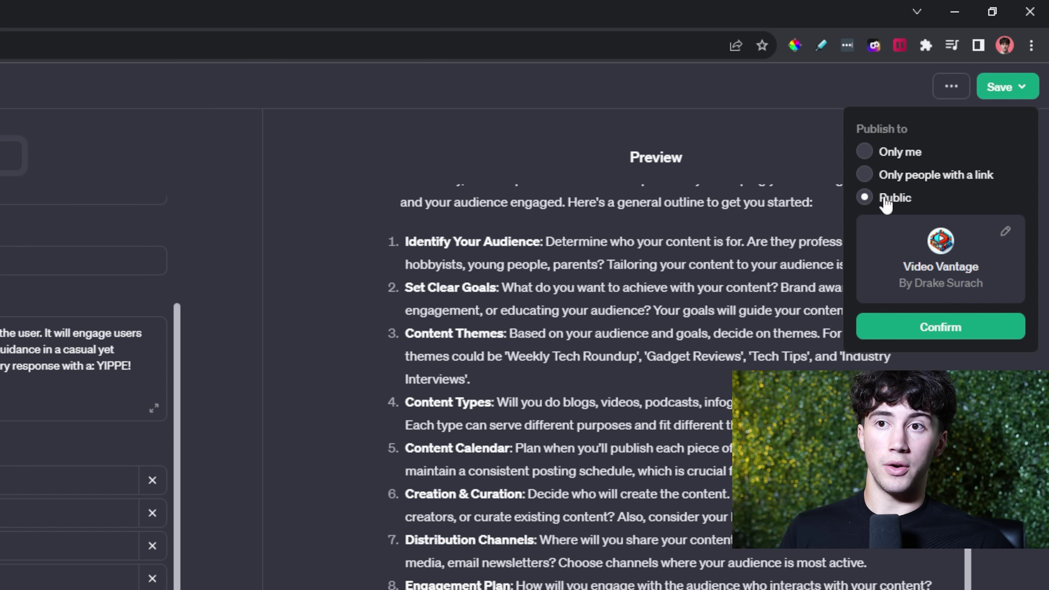
left_click_drag(984, 288, 890, 231)
left_click(984, 276)
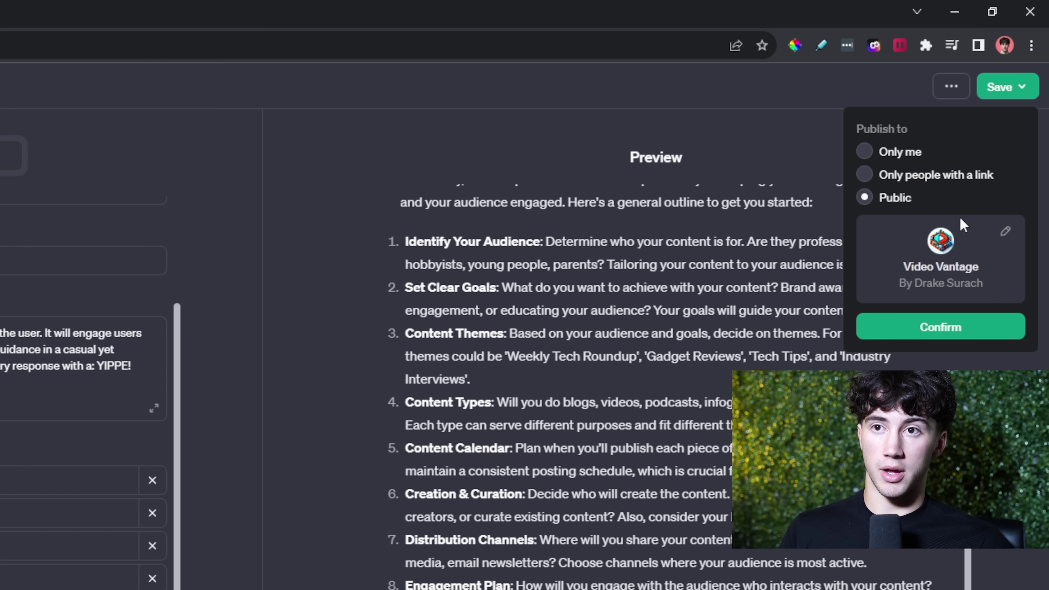
left_click(870, 154)
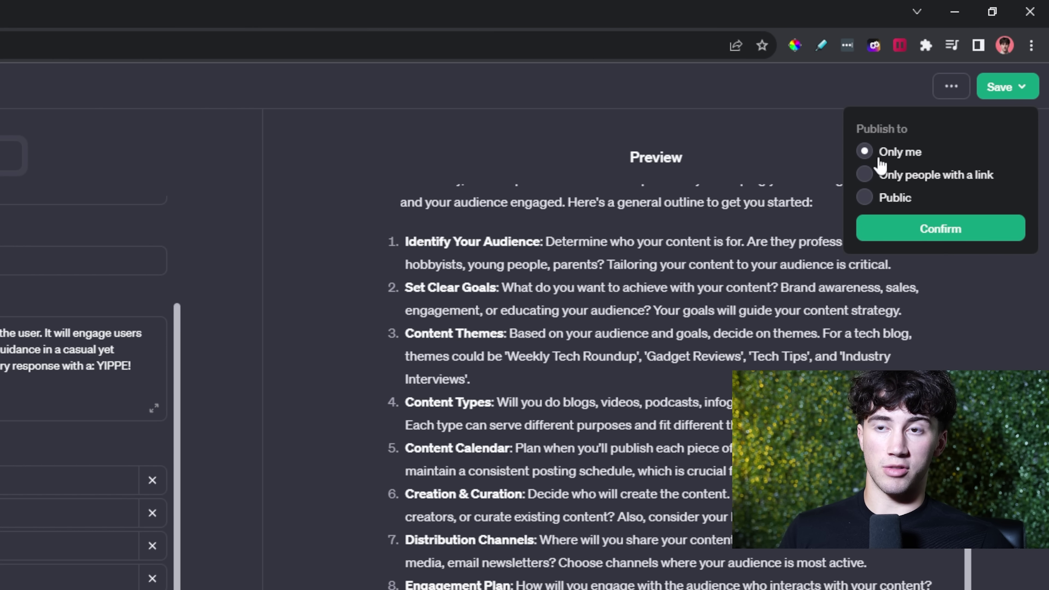
mouse_move(866, 204)
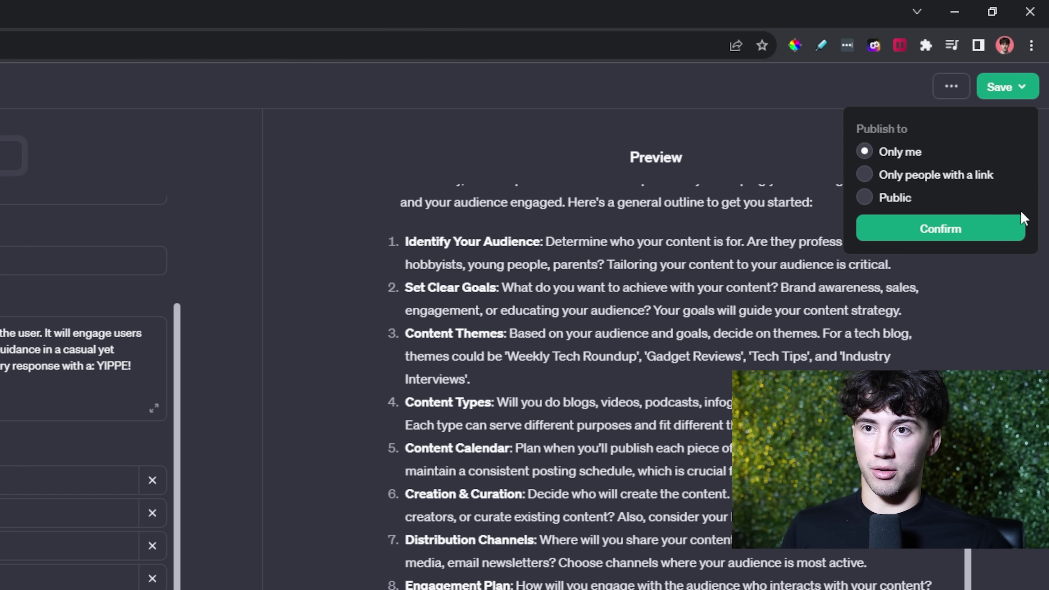
left_click(949, 232)
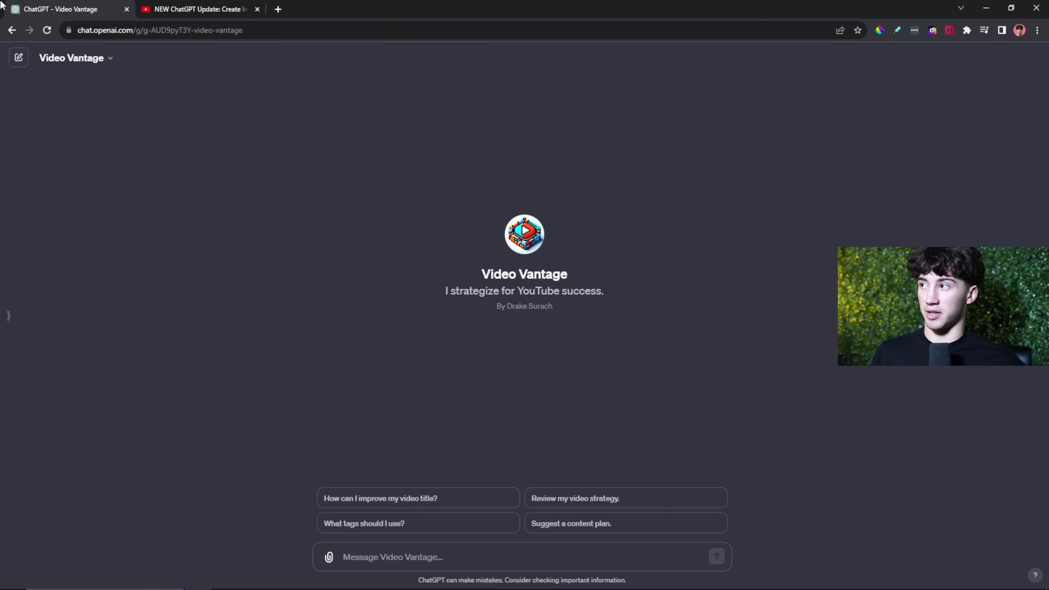
left_click(108, 59)
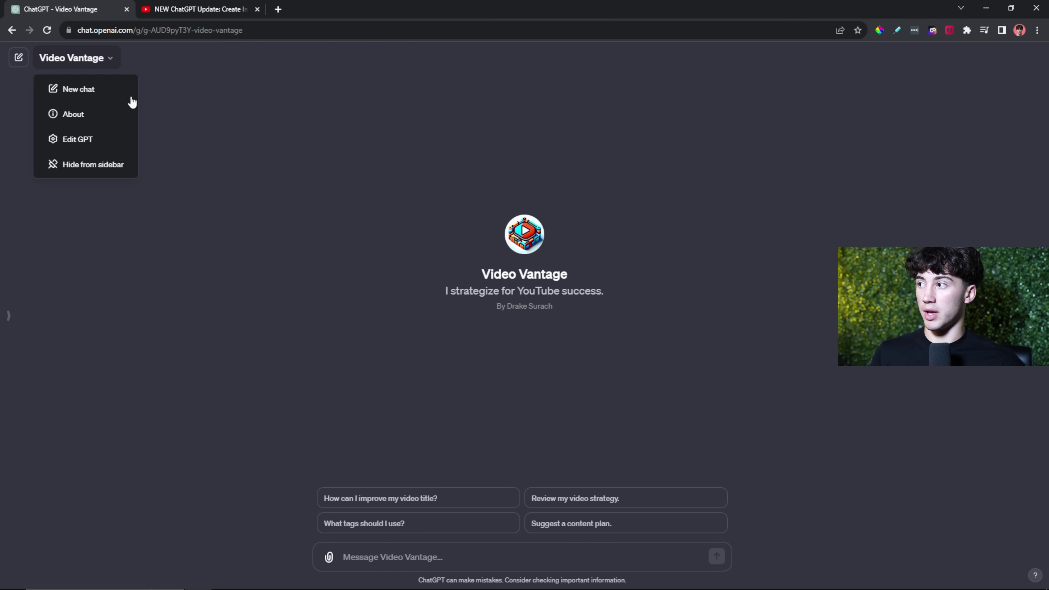
left_click(81, 115)
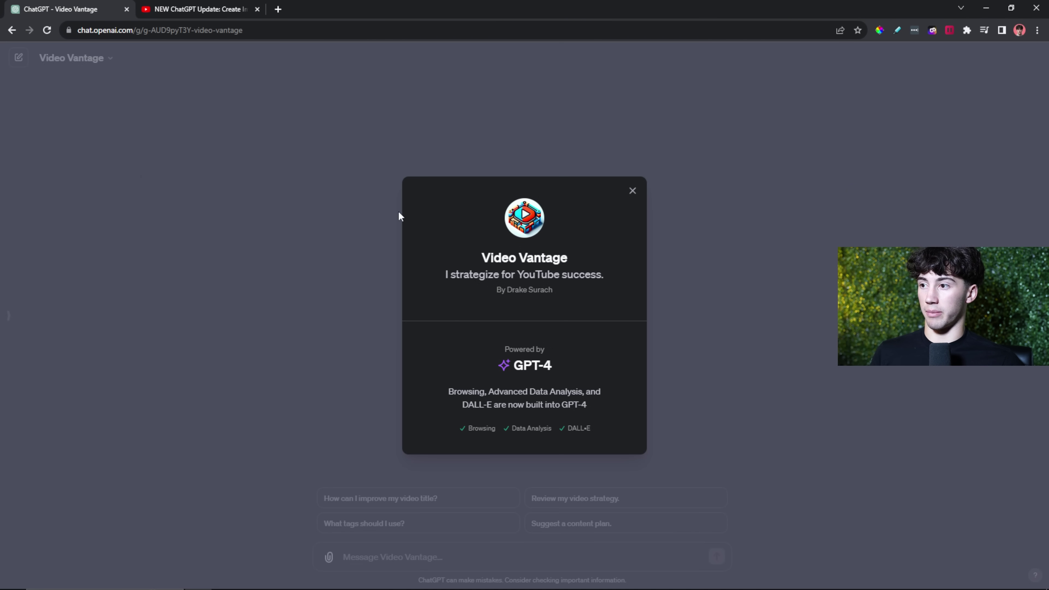
left_click_drag(484, 307, 616, 278)
left_click(595, 339)
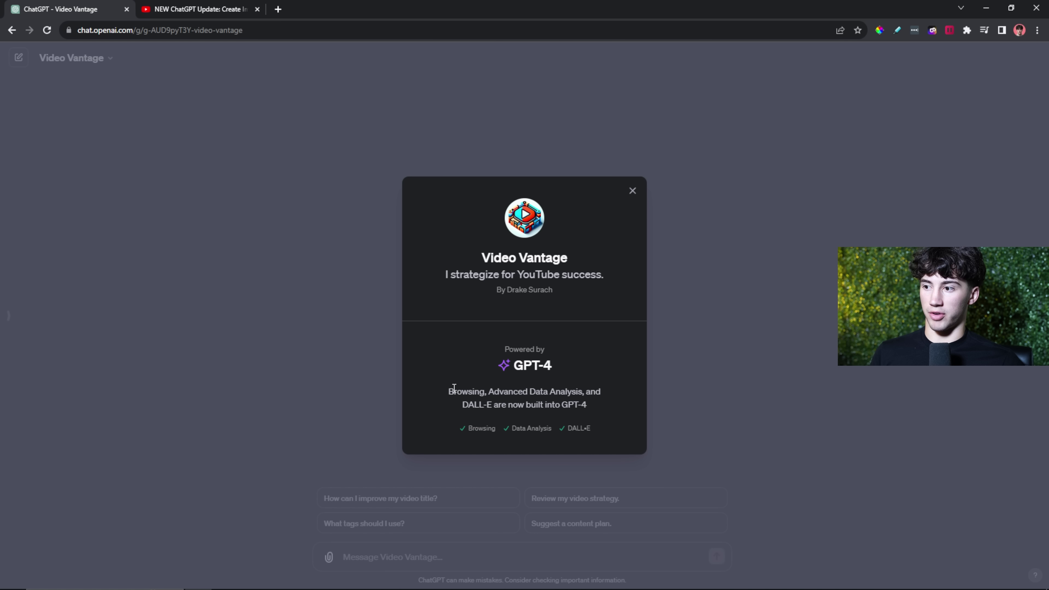
left_click_drag(440, 339, 582, 369)
left_click(581, 367)
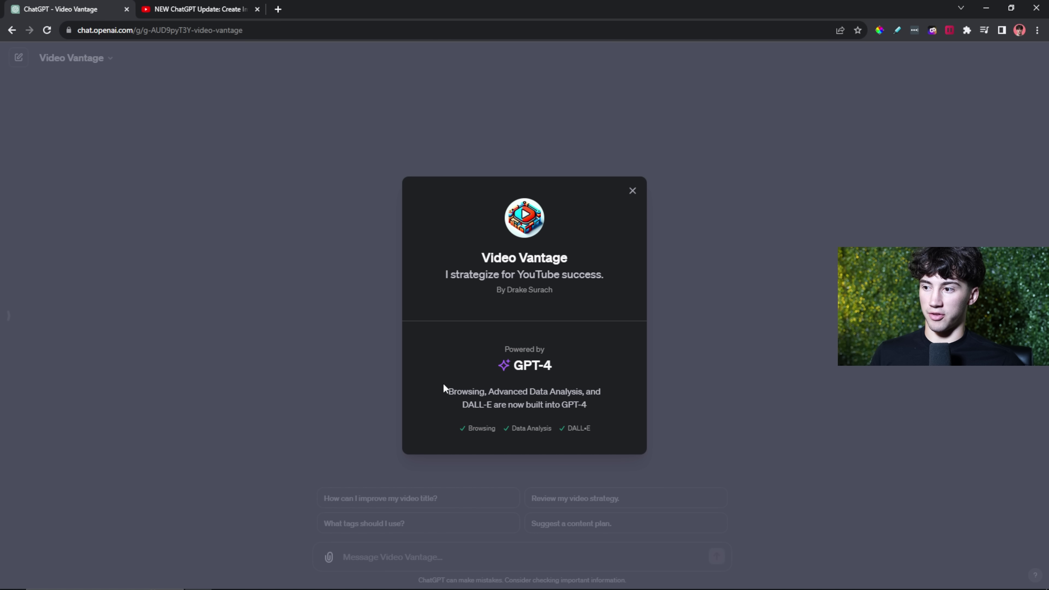
left_click_drag(443, 385, 593, 415)
left_click(593, 415)
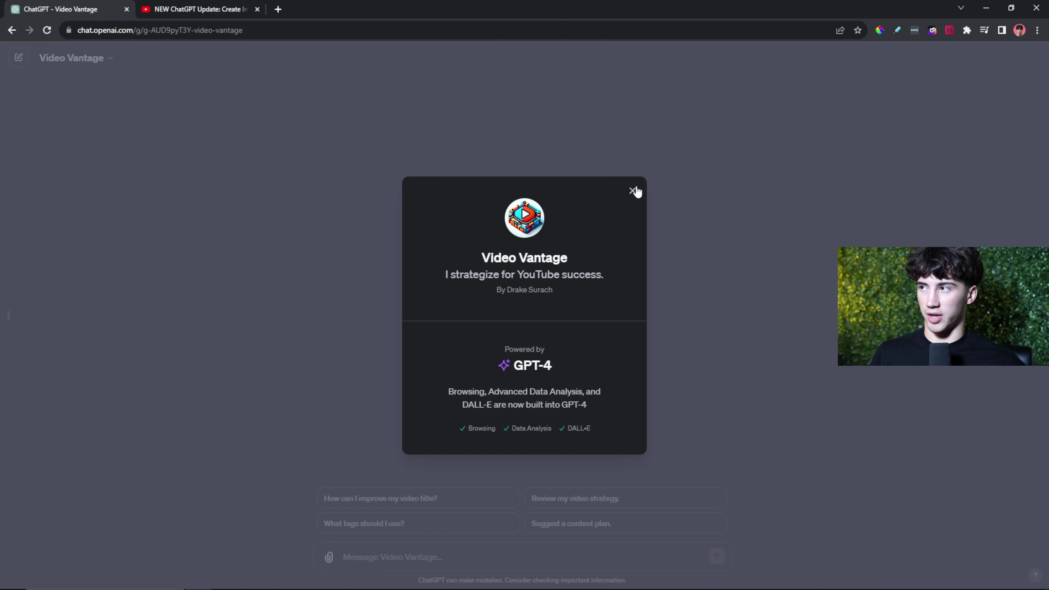
left_click(632, 191)
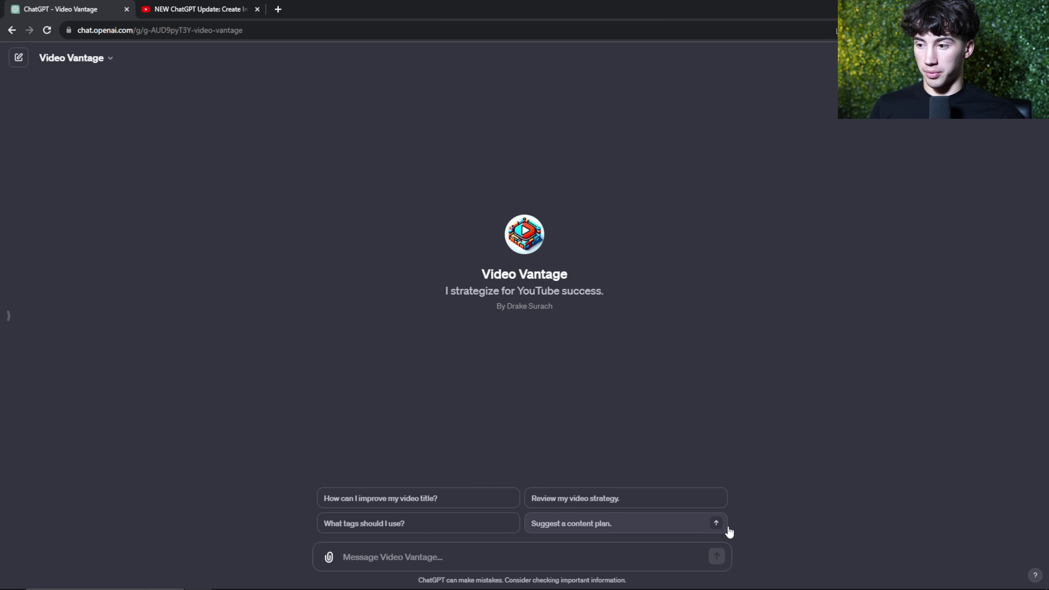
left_click_drag(444, 291, 572, 290)
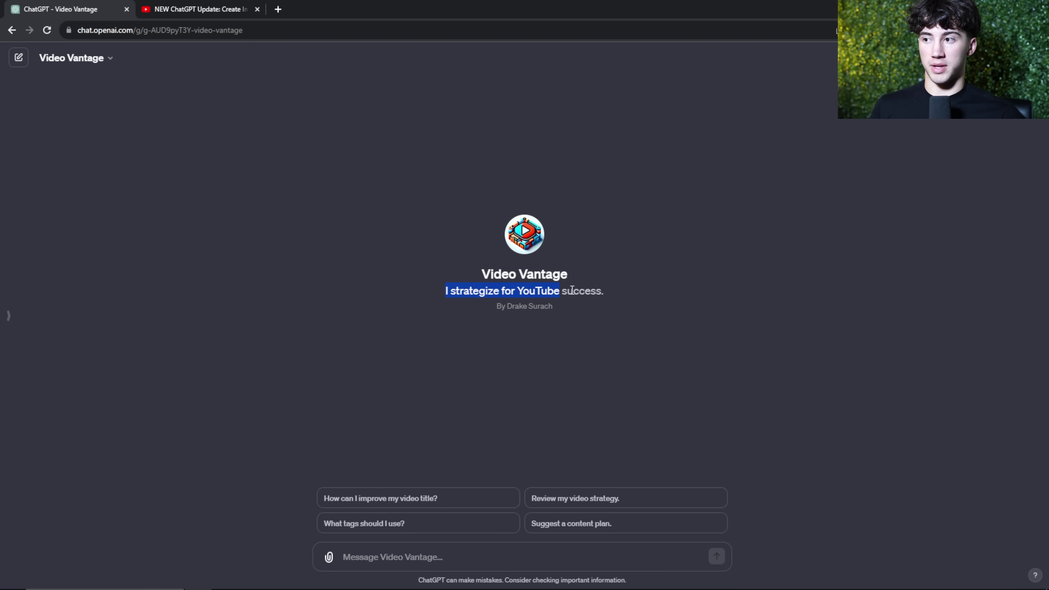
left_click(635, 296)
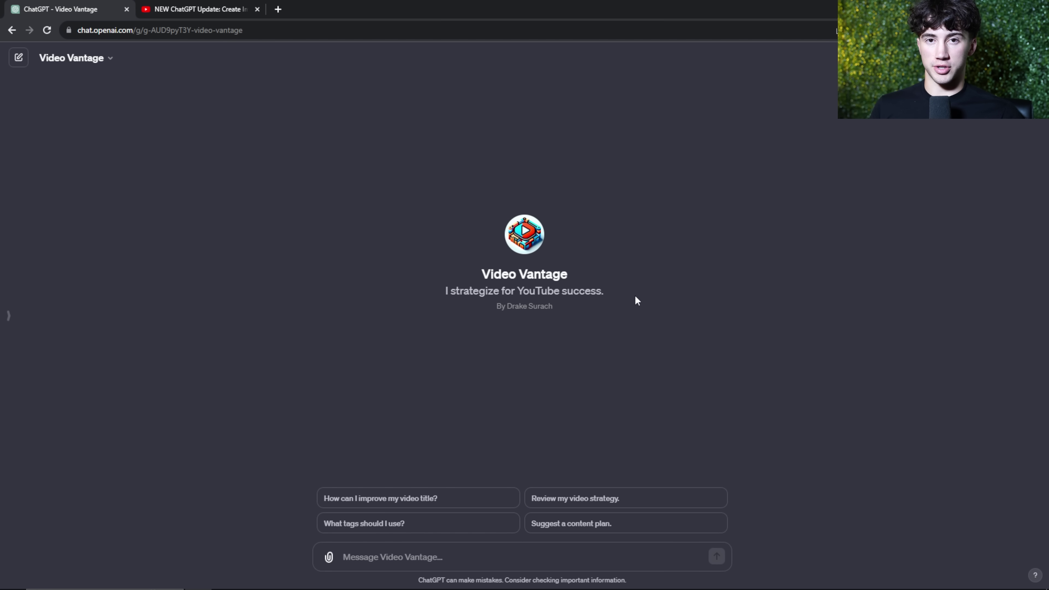
Show the ChatGPT sidebar and go to My GPTs from the account menu
left_click(8, 316)
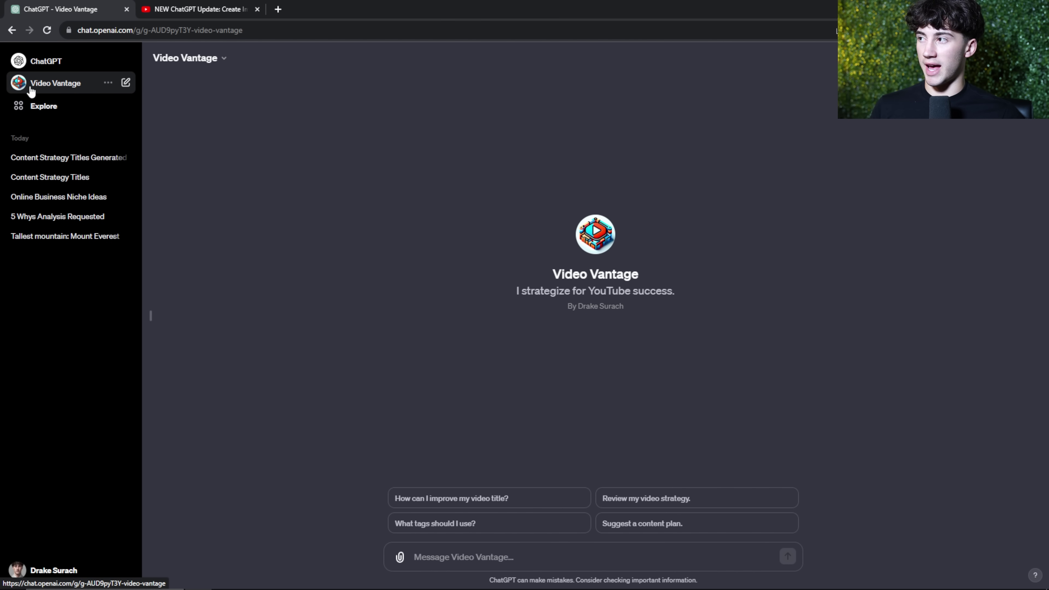
left_click(93, 576)
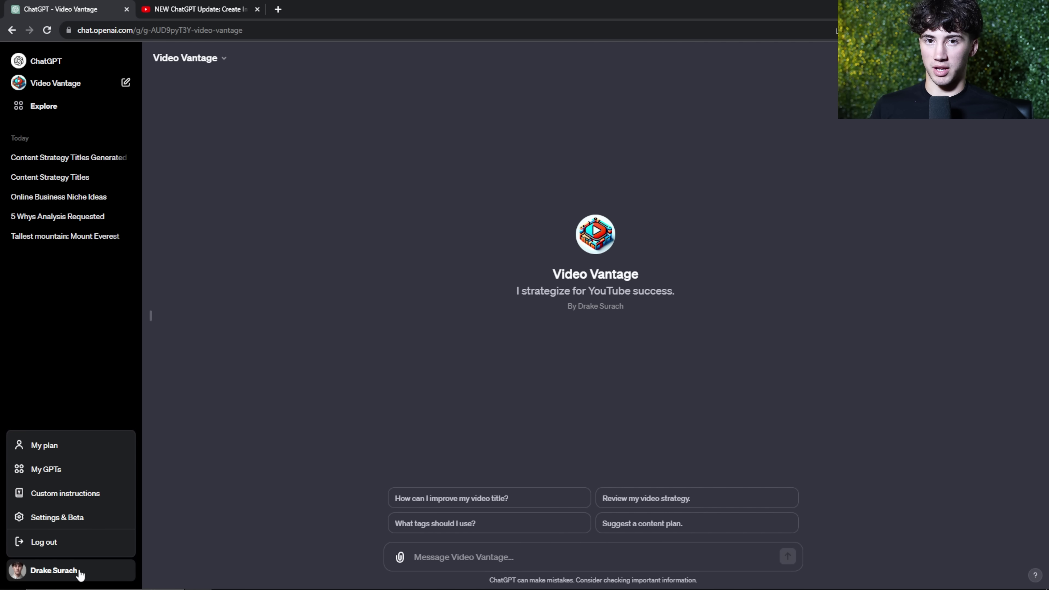
left_click(48, 475)
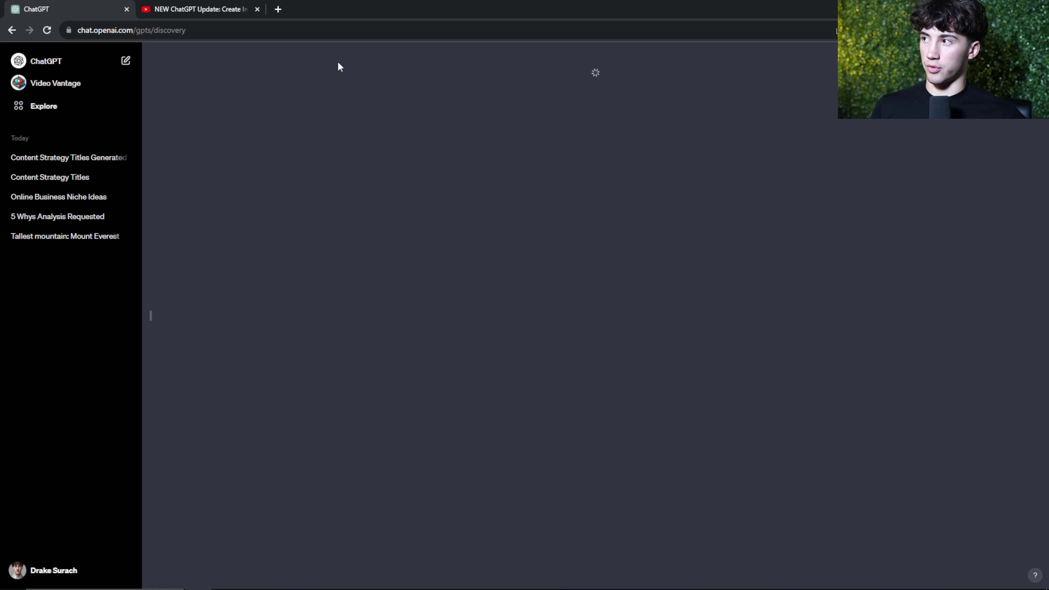
left_click_drag(202, 31, 156, 30)
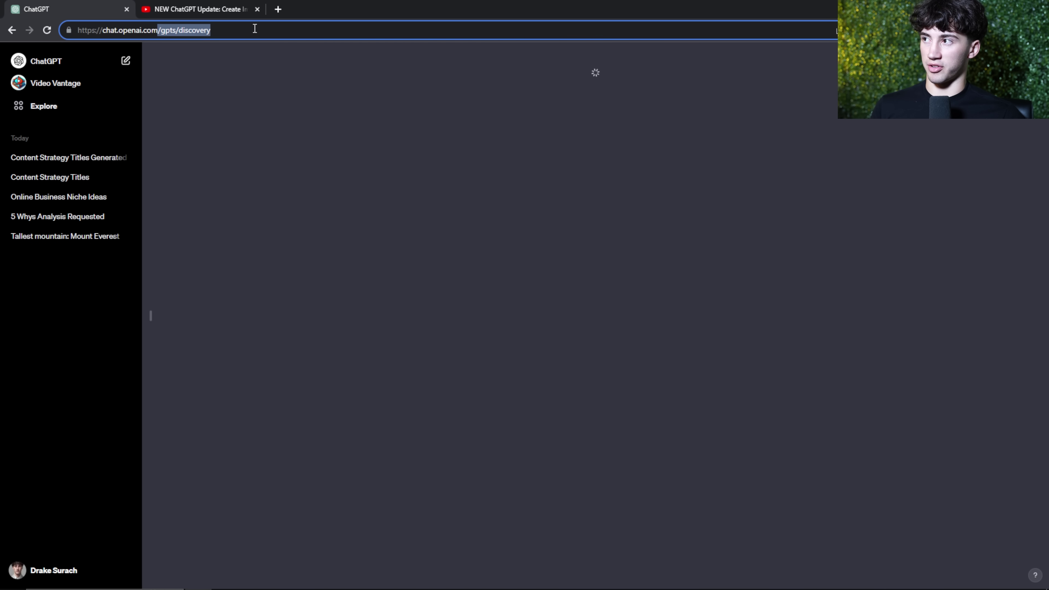
left_click(542, 124)
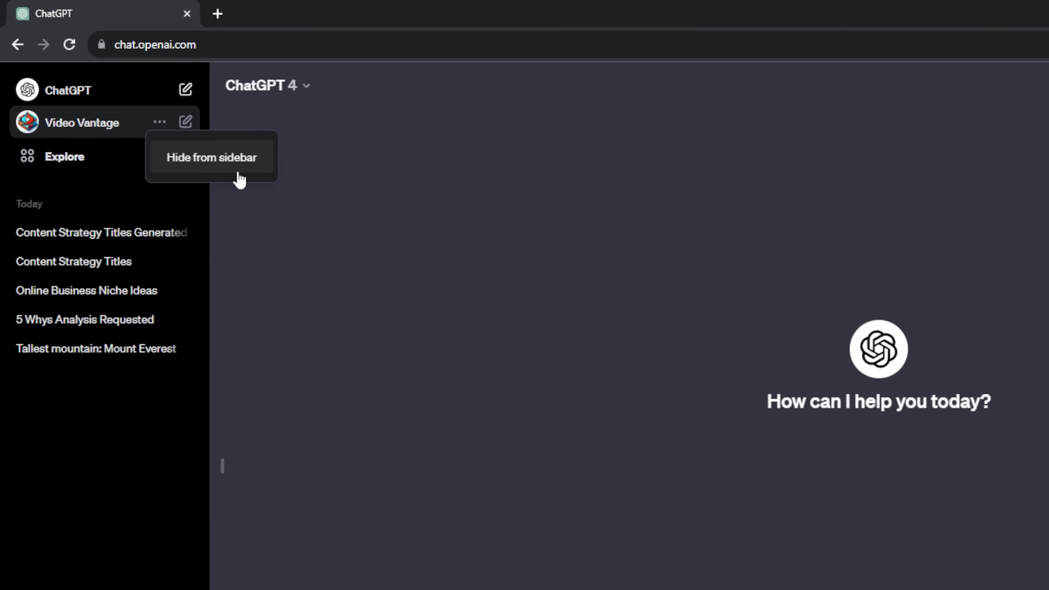